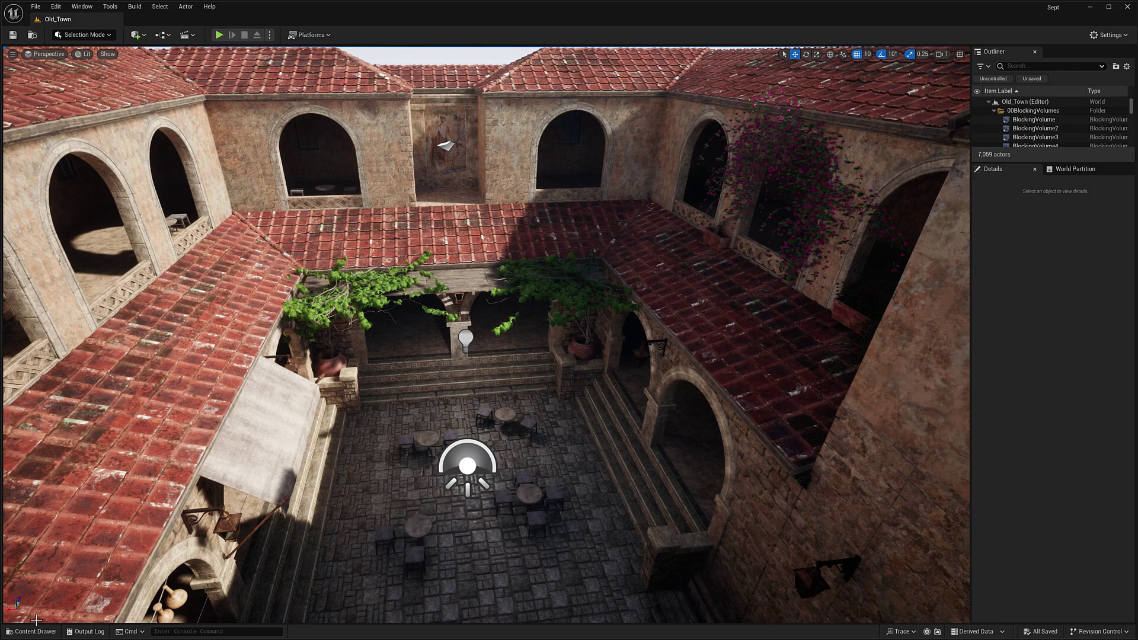
- Open the Showcase level from the ModularOldTown maps folder and look around its environment
{"action": "left_click", "coordinate": [33, 631]}
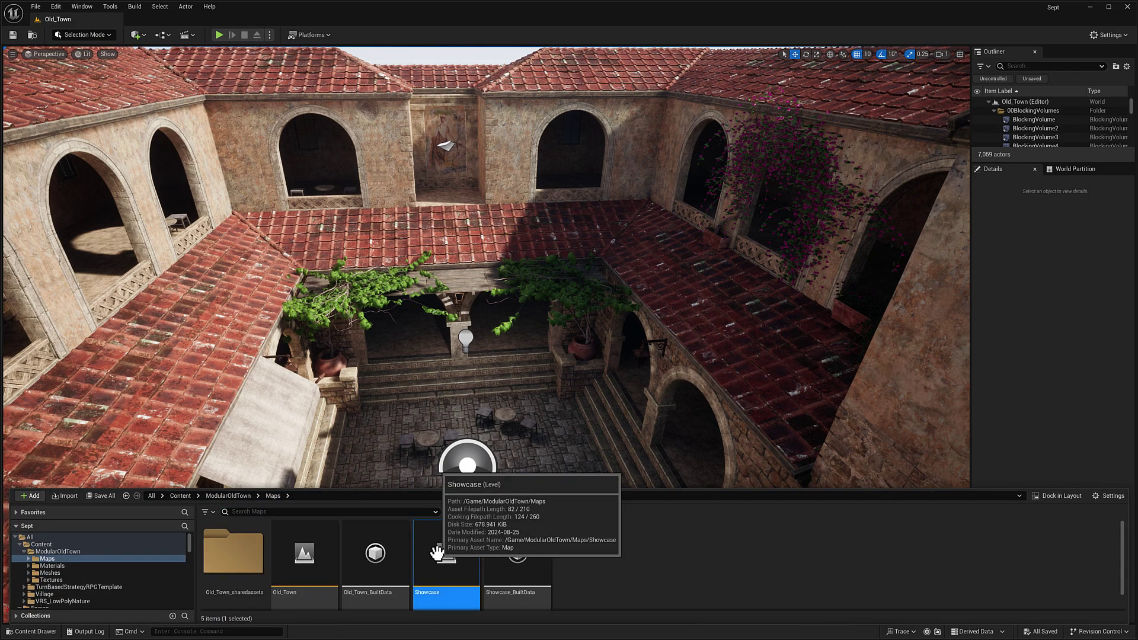
{"action": "right_click_drag", "start_coordinate": [377, 487], "coordinate": [403, 486]}
{"action": "key", "text": "w"}
{"action": "key", "text": "s"}
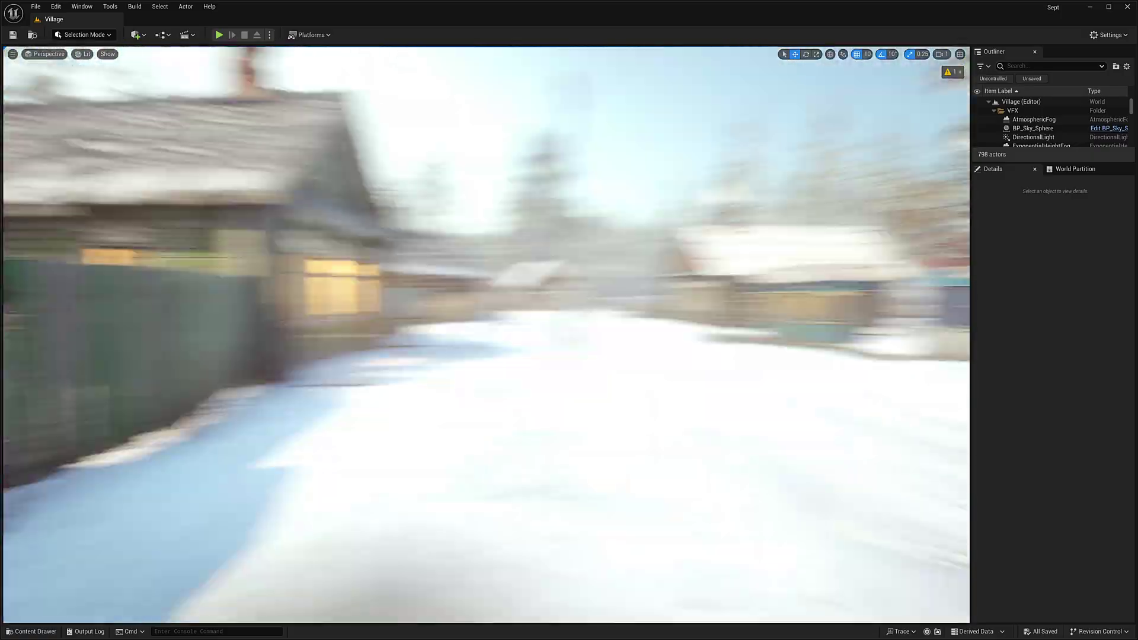
- Inspect the snowy houses, street and surrounding forest of the Village level
{"action": "right_click_drag", "start_coordinate": [486, 334], "coordinate": [628, 334]}
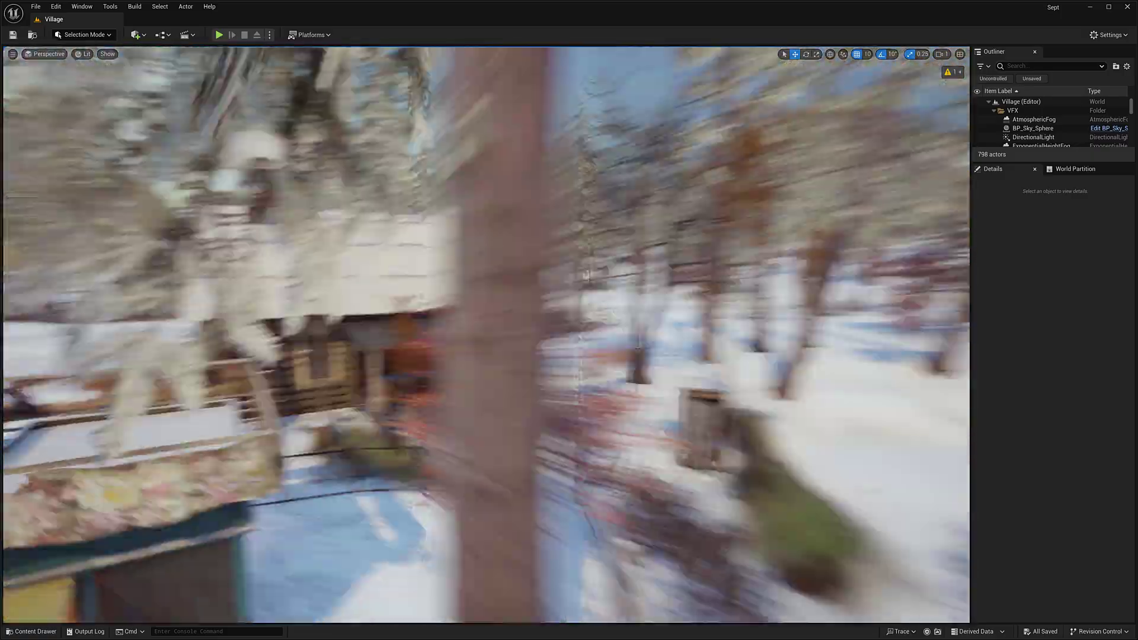
{"action": "key", "text": "w"}
{"action": "right_click_drag", "start_coordinate": [486, 334], "coordinate": [379, 320]}
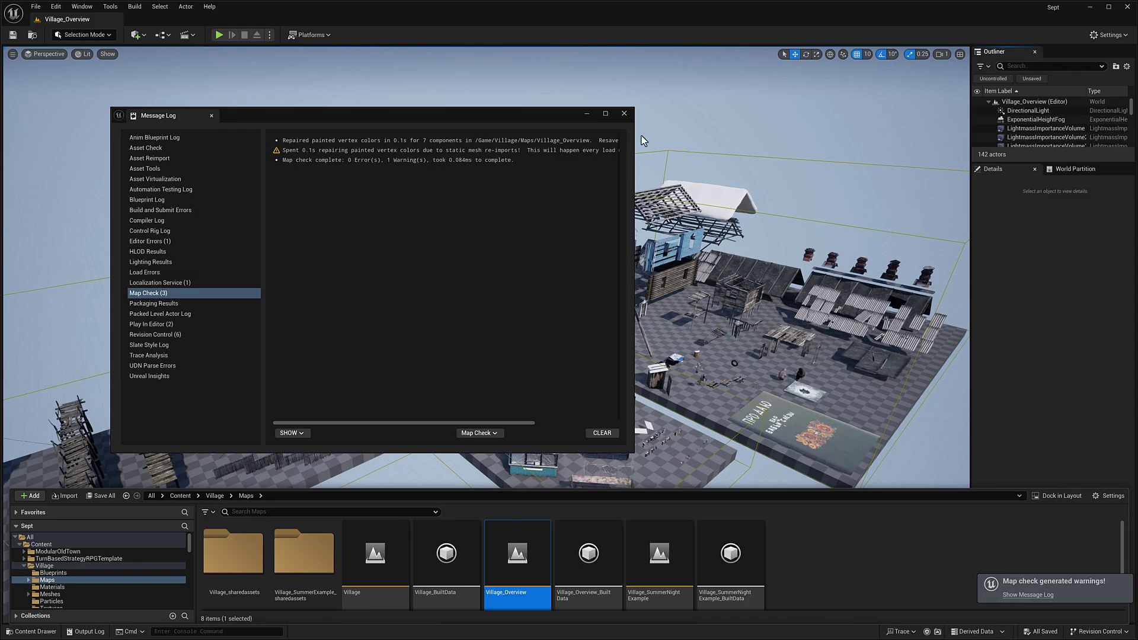
- Close the map check log and examine the houses, trees, vehicles and props laid out in the Village_Overview level
{"action": "left_click", "coordinate": [624, 113]}
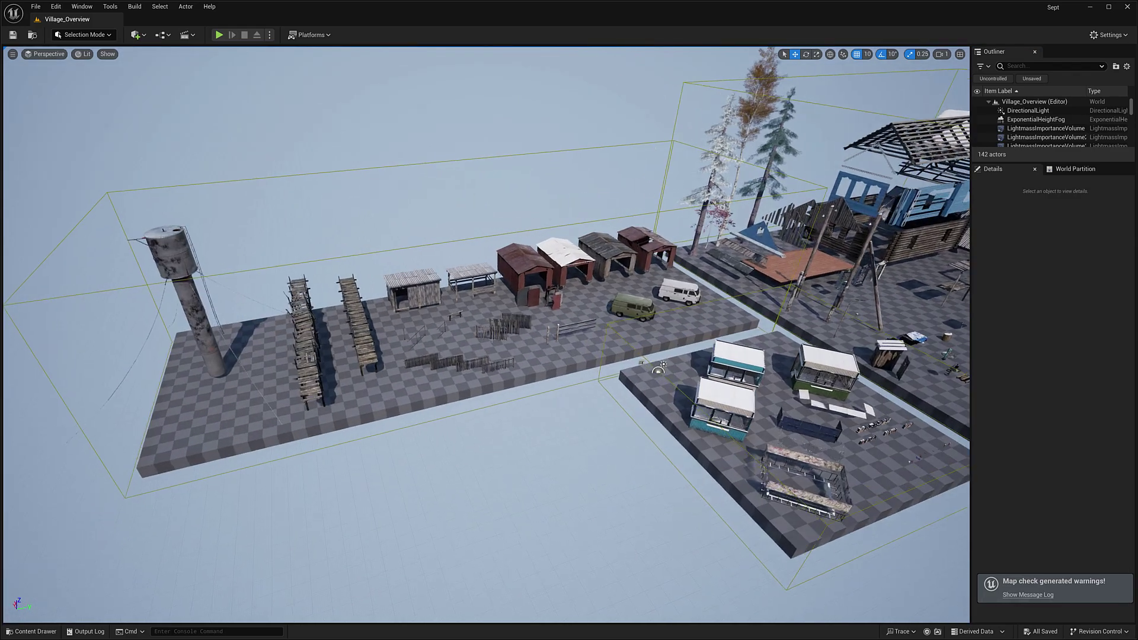
{"action": "right_click_drag", "start_coordinate": [486, 334], "coordinate": [865, 365]}
{"action": "key", "text": "w"}
{"action": "key", "text": "d"}
{"action": "key", "text": "w"}
{"action": "key", "text": "w"}
{"action": "key", "text": "w"}
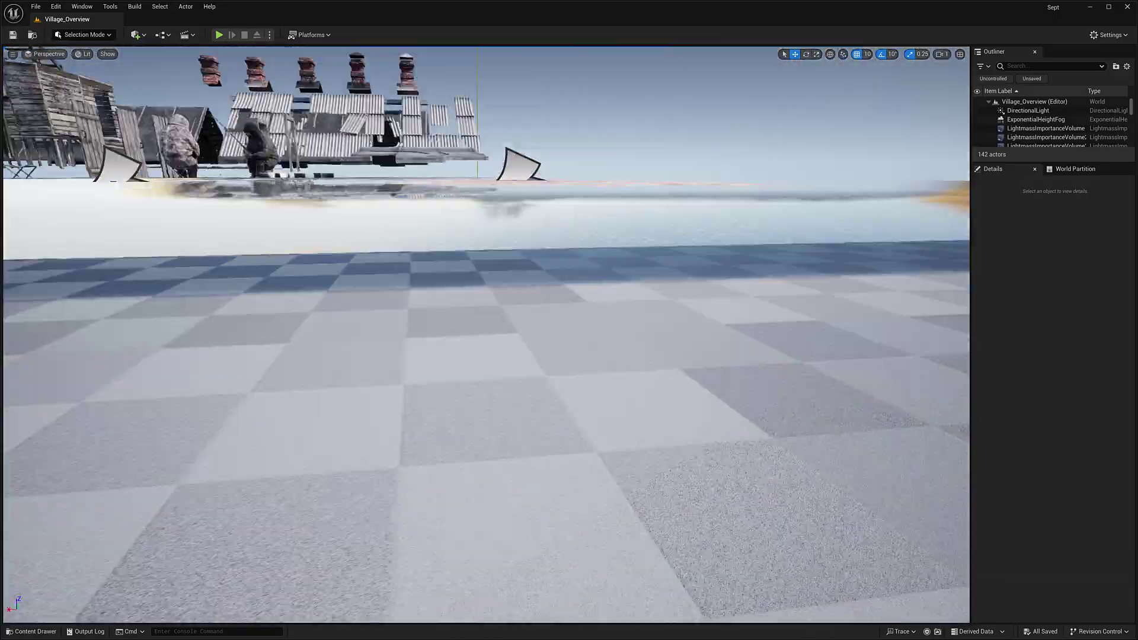
{"action": "key", "text": "e"}
{"action": "mouse_move", "coordinate": [486, 335]}
{"action": "right_mouse_down"}
{"action": "mouse_move", "coordinate": [391, 350]}
{"action": "mouse_move", "coordinate": [397, 409]}
{"action": "mouse_move", "coordinate": [367, 385]}
{"action": "mouse_move", "coordinate": [332, 379]}
{"action": "mouse_move", "coordinate": [374, 293]}
{"action": "mouse_move", "coordinate": [492, 305]}
{"action": "mouse_move", "coordinate": [445, 311]}
{"action": "mouse_move", "coordinate": [479, 317]}
{"action": "mouse_move", "coordinate": [465, 329]}
{"action": "right_mouse_up"}
{"action": "key", "text": "w"}
{"action": "key", "text": "w"}
{"action": "key", "text": "w"}
{"action": "key", "text": "a"}
{"action": "key", "text": "q"}
{"action": "key", "text": "e"}
{"action": "key", "text": "s"}
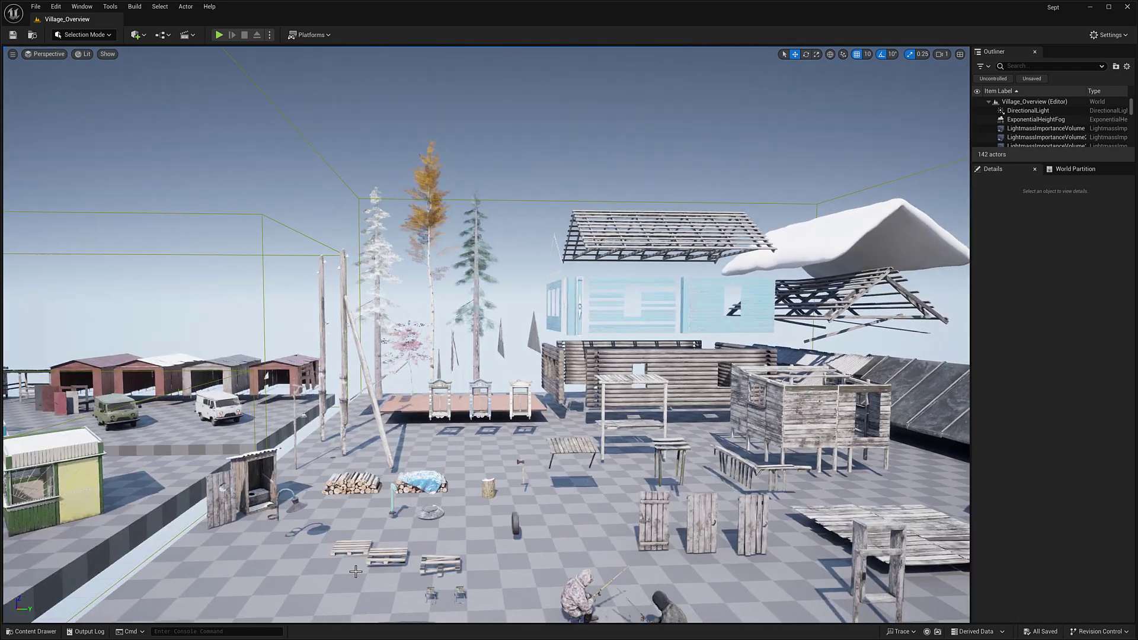
- Open the Village_SummerNightExample level, close the map check log and view the lakeside cabin scene without editor overlays
{"action": "left_click", "coordinate": [43, 632]}
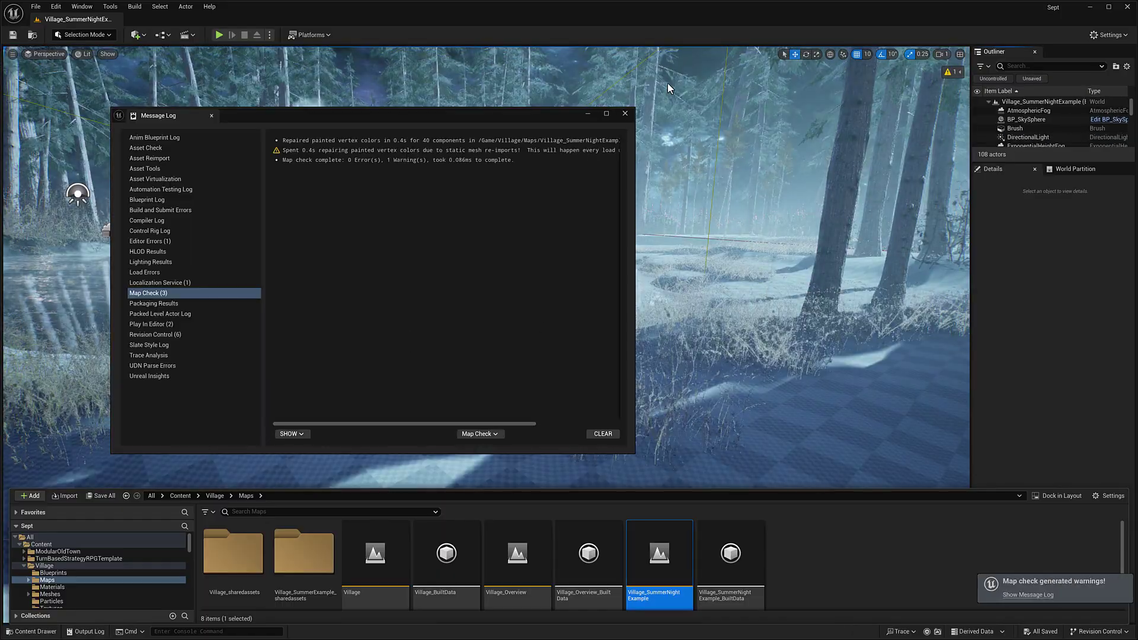
{"action": "left_click", "coordinate": [625, 113]}
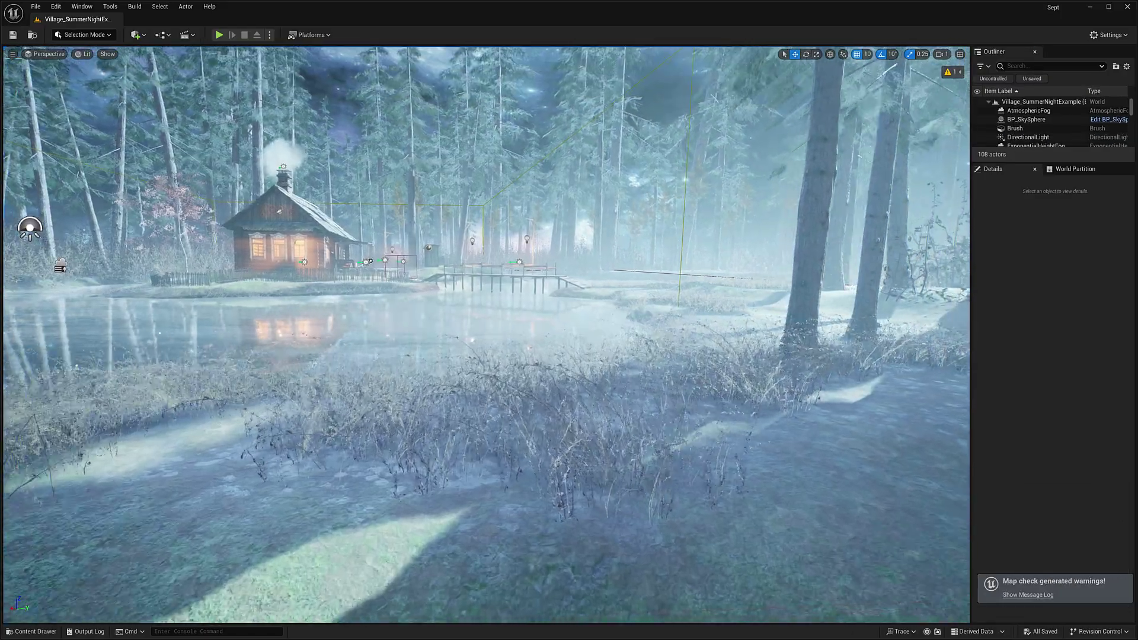
{"action": "key", "text": "w"}
{"action": "key", "text": "g"}
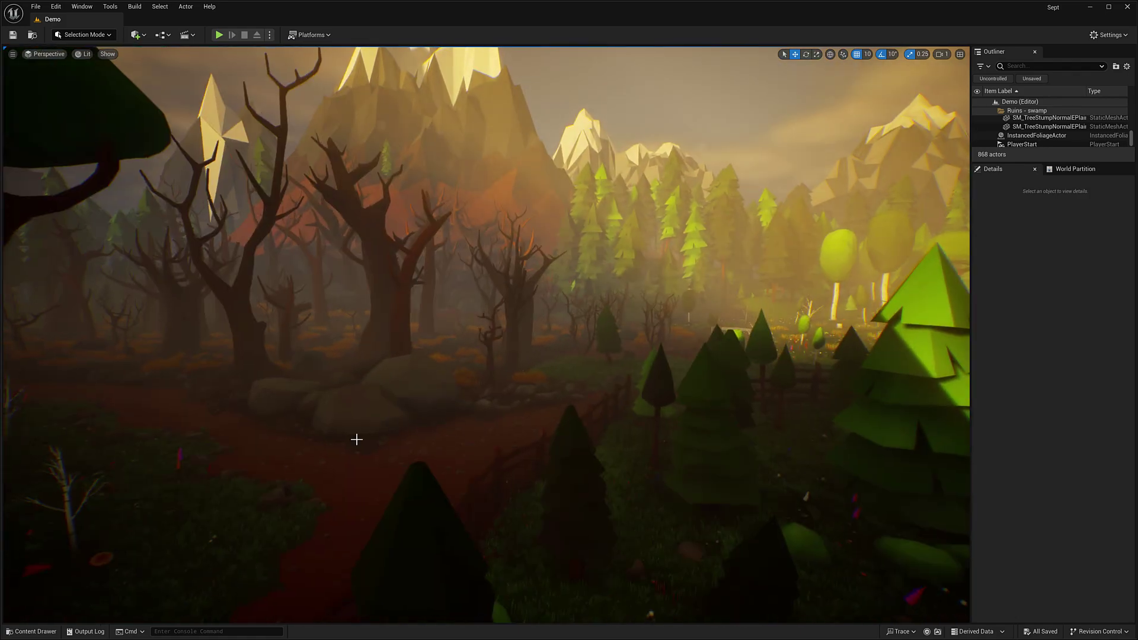
- Open the FloatingIsland level from the VRS_LowPolyNature maps folder
{"action": "left_click", "coordinate": [60, 631]}
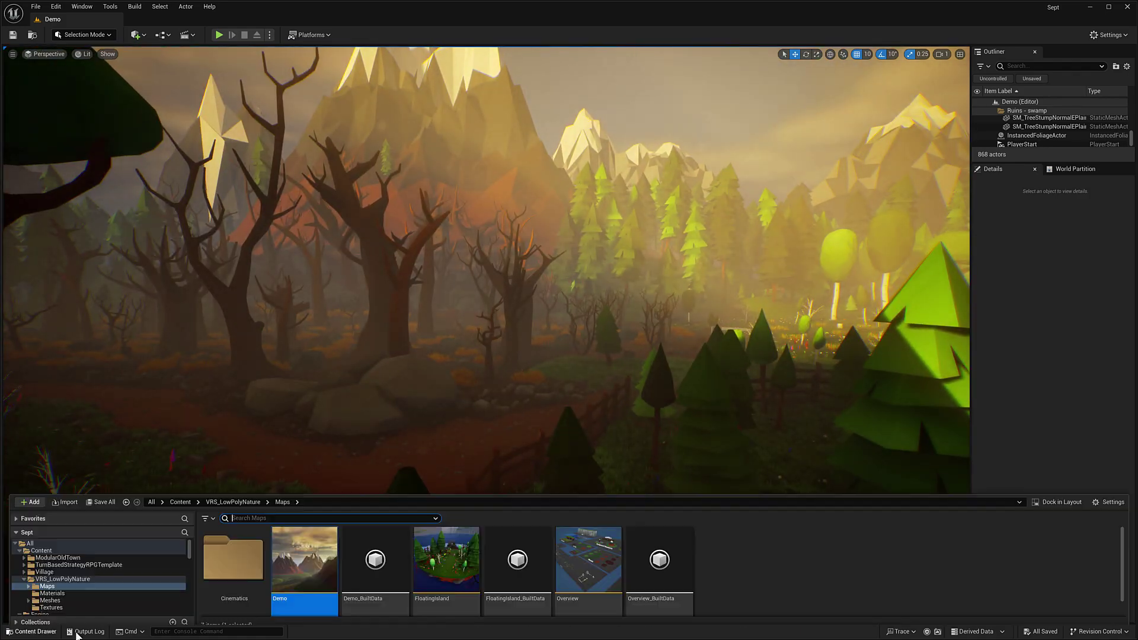
{"action": "double_click", "coordinate": [441, 553]}
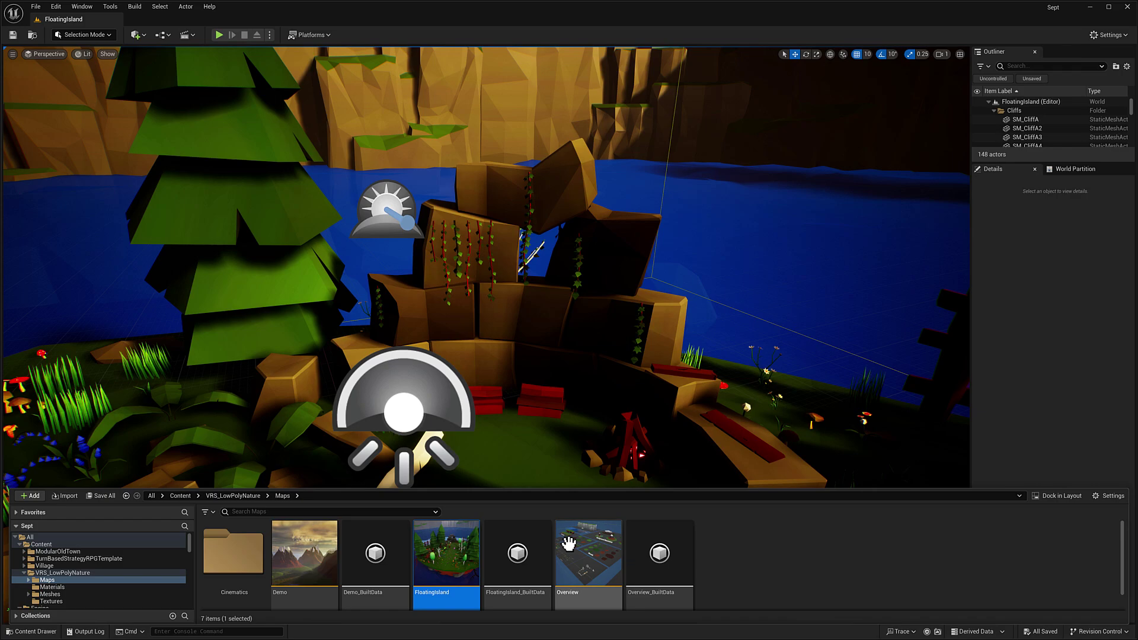
- Open the VRS_LowPolyNature Overview level and examine its displays of cliffs, hills, mountains, rocks and trees
{"action": "double_click", "coordinate": [582, 541]}
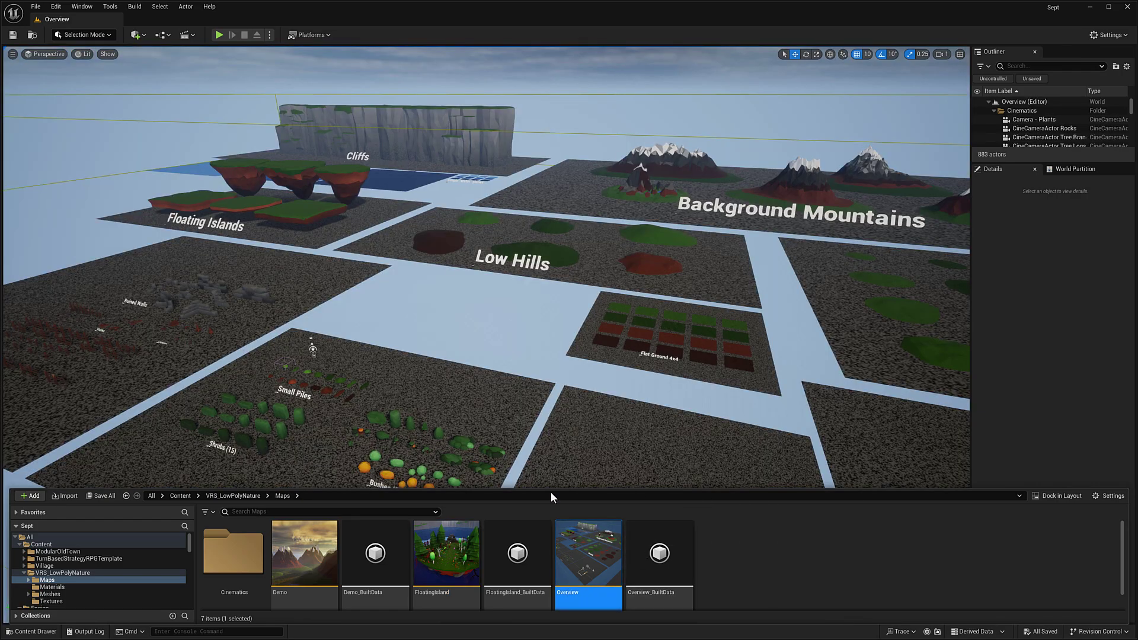
{"action": "right_click_drag", "start_coordinate": [412, 293], "coordinate": [533, 249]}
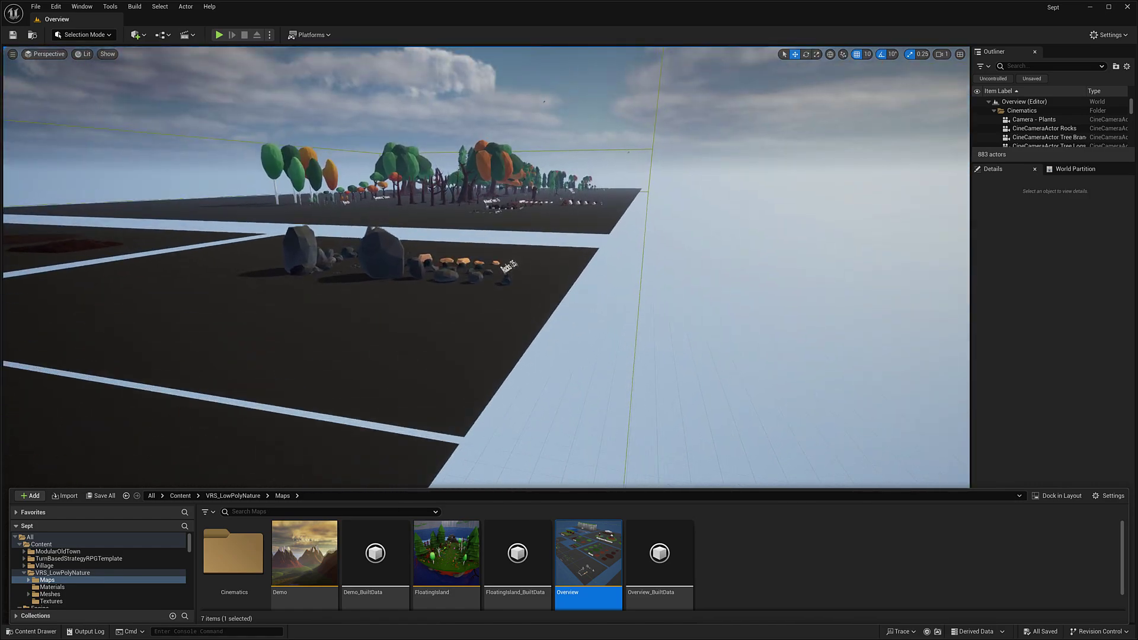
{"action": "mouse_move", "coordinate": [426, 296]}
{"action": "right_mouse_down"}
{"action": "mouse_move", "coordinate": [417, 290]}
{"action": "mouse_move", "coordinate": [454, 335]}
{"action": "mouse_move", "coordinate": [542, 326]}
{"action": "mouse_move", "coordinate": [543, 343]}
{"action": "mouse_move", "coordinate": [423, 358]}
{"action": "mouse_move", "coordinate": [424, 296]}
{"action": "right_mouse_up"}
{"action": "key", "text": "w"}
{"action": "scroll", "coordinate": [471, 343], "scroll_direction": "up", "scroll_amount": 3}
{"action": "key", "text": "w"}
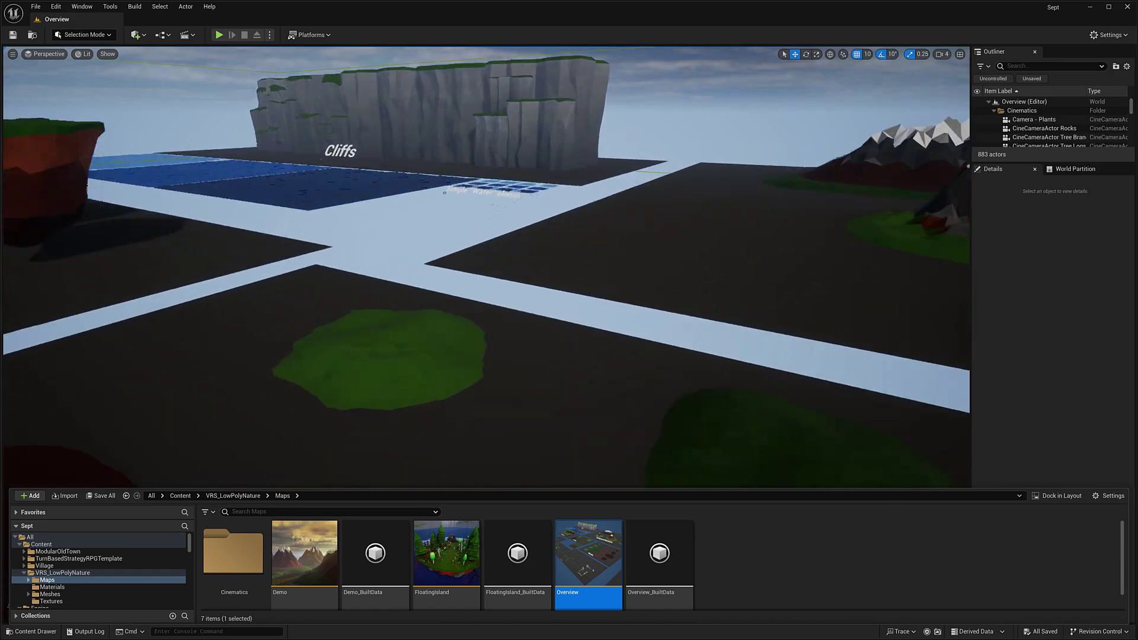
{"action": "scroll", "coordinate": [424, 296], "scroll_direction": "down", "scroll_amount": 2}
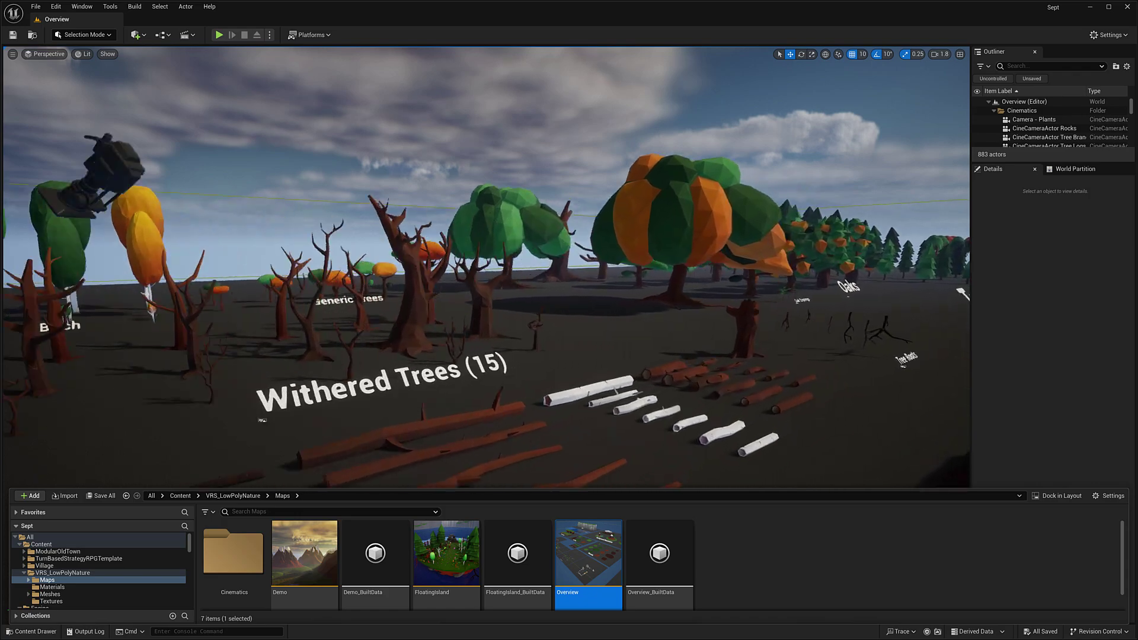
{"action": "right_click_drag", "start_coordinate": [424, 296], "coordinate": [424, 297]}
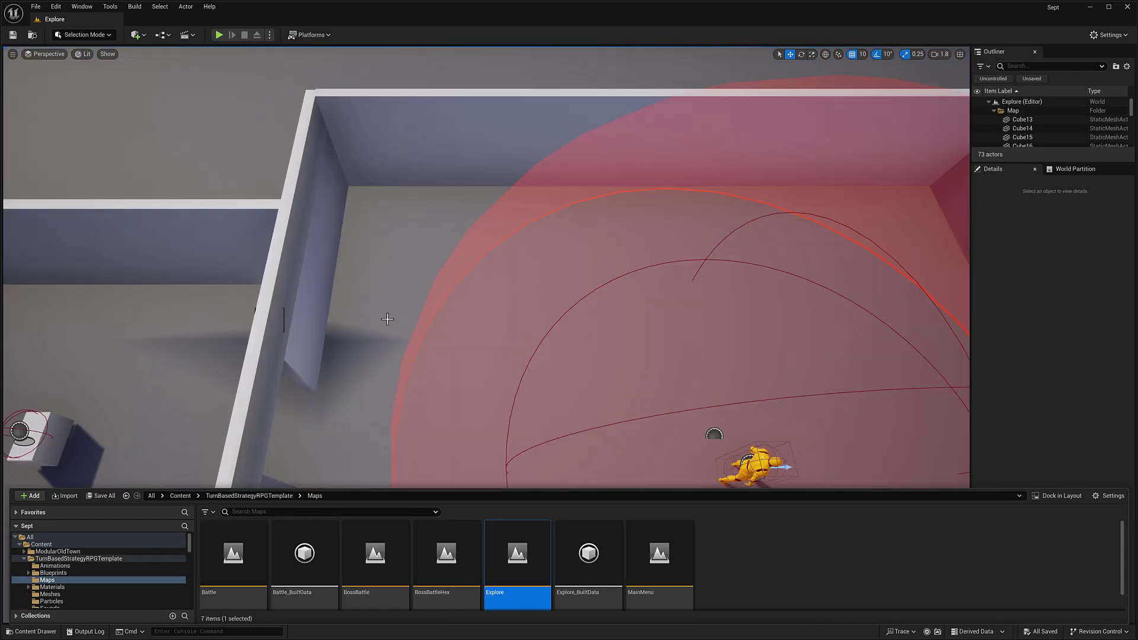
- Look over the Explore level of TurnBasedStrategyRPGTemplate and start a play session in the editor
{"action": "right_click_drag", "start_coordinate": [388, 319], "coordinate": [86, 146]}
{"action": "left_click", "coordinate": [218, 35]}
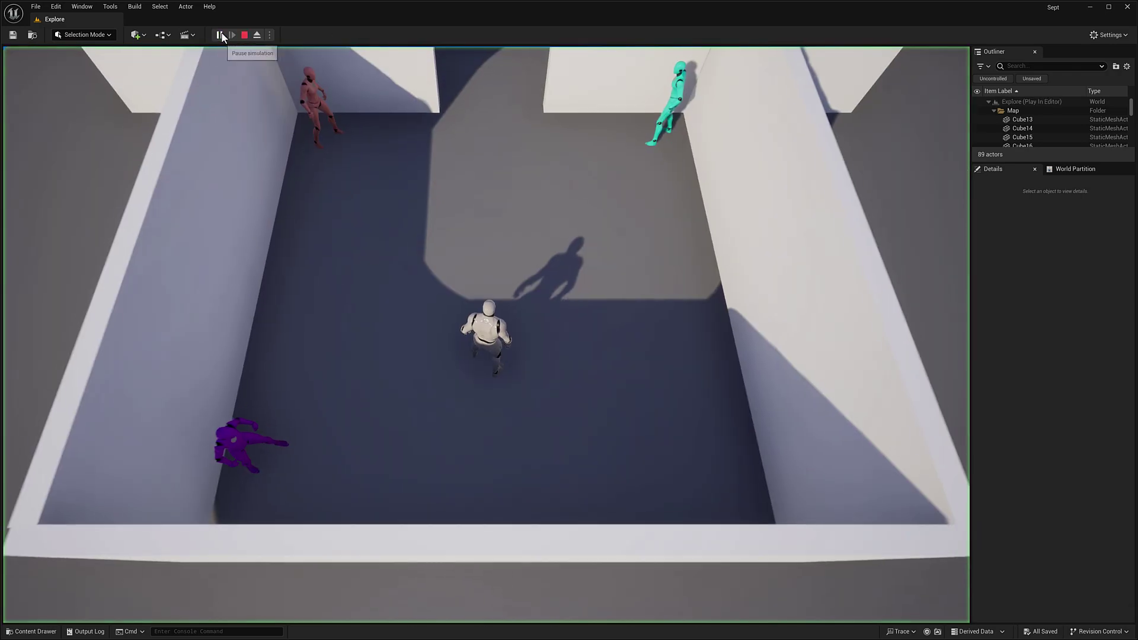
{"action": "middle_click_drag", "start_coordinate": [547, 291], "coordinate": [518, 236]}
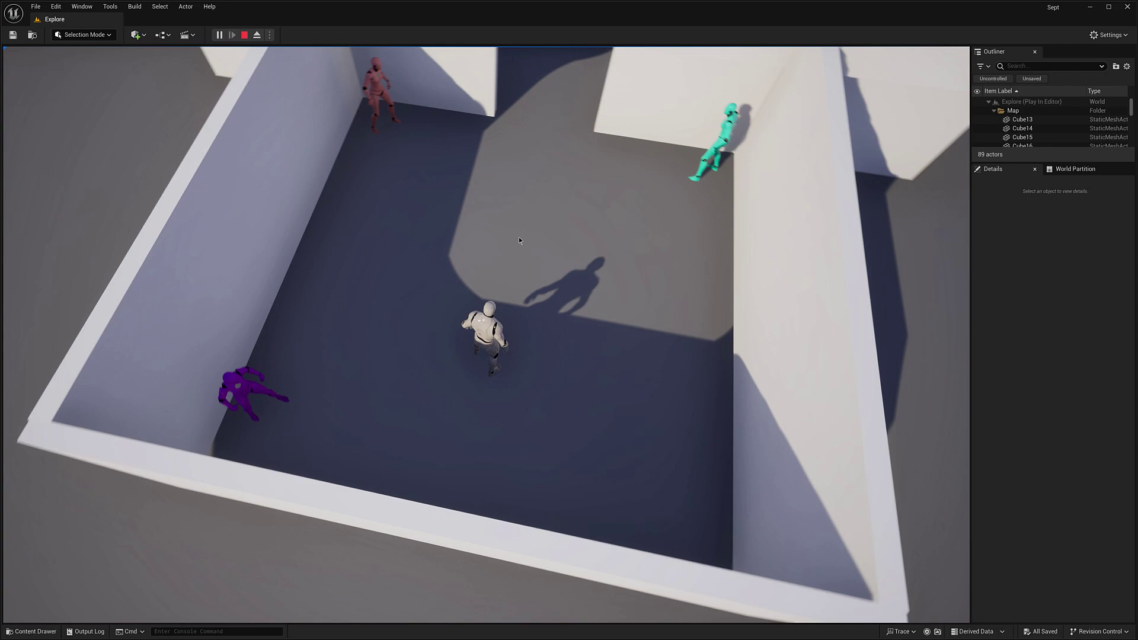
- Walk the hero to the red character, talk to it and cancel the Dialogue Plugin purchase offer
{"action": "left_click", "coordinate": [524, 258]}
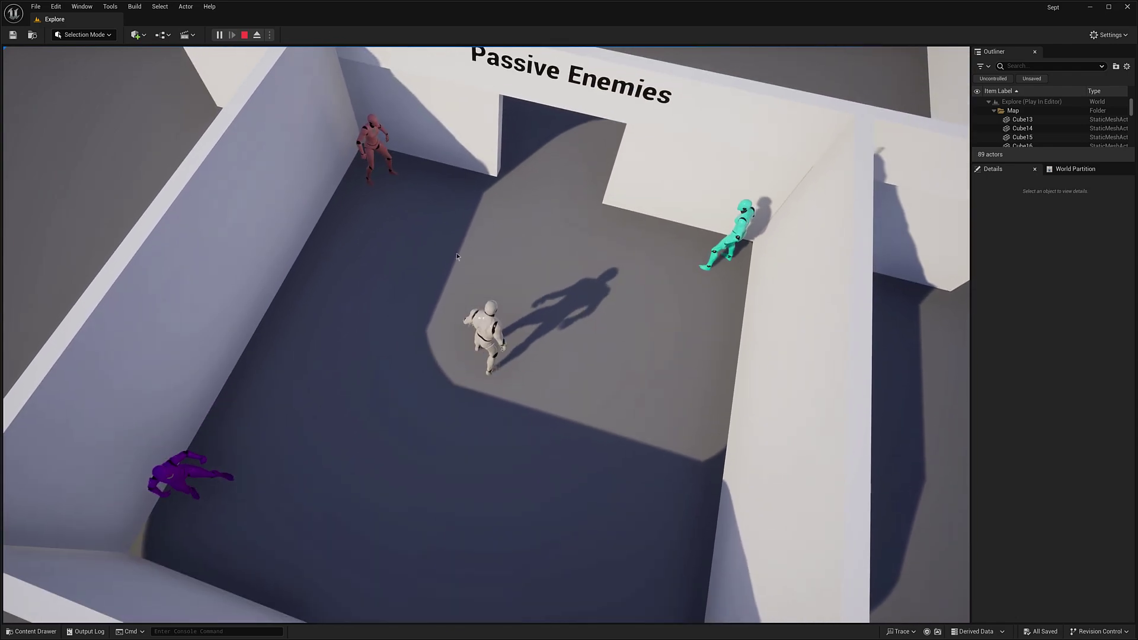
{"action": "left_click", "coordinate": [386, 236]}
{"action": "left_click", "coordinate": [470, 222]}
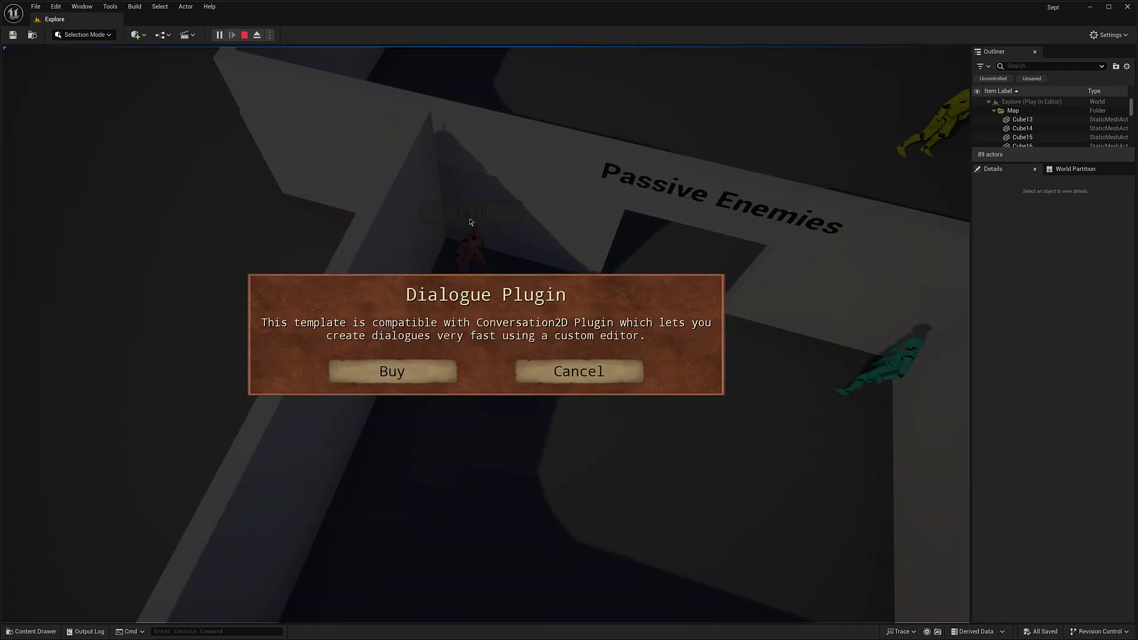
{"action": "left_click", "coordinate": [564, 373]}
- Go to the turquoise merchant character, recruit one Priest into the army and leave the recruitment window
{"action": "left_click", "coordinate": [877, 364]}
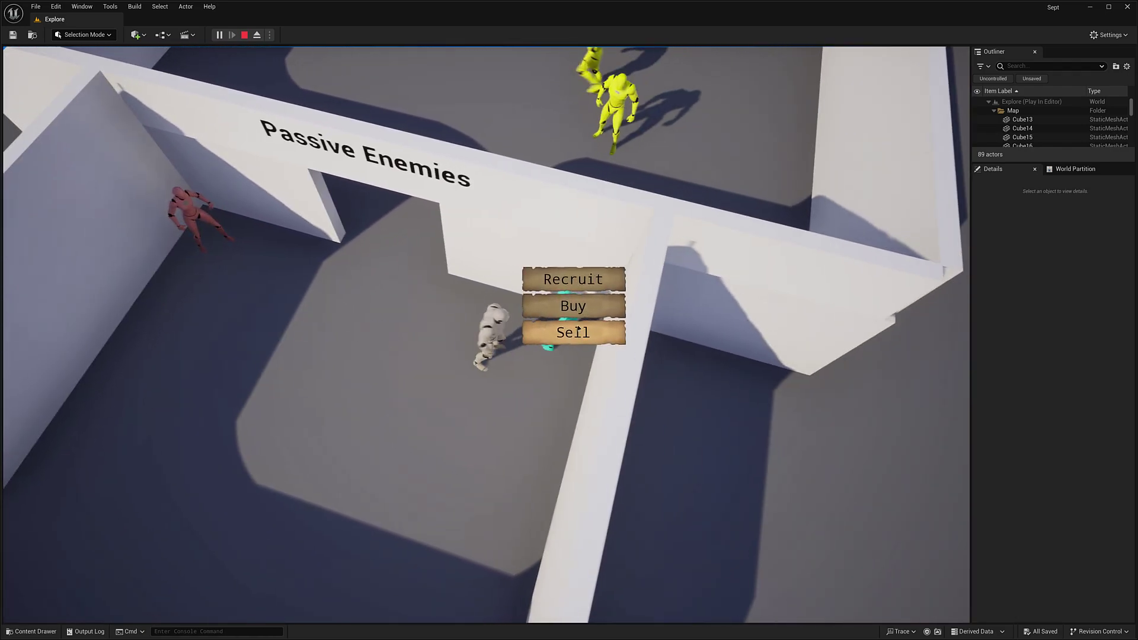
{"action": "left_click", "coordinate": [540, 284]}
{"action": "left_click", "coordinate": [373, 288]}
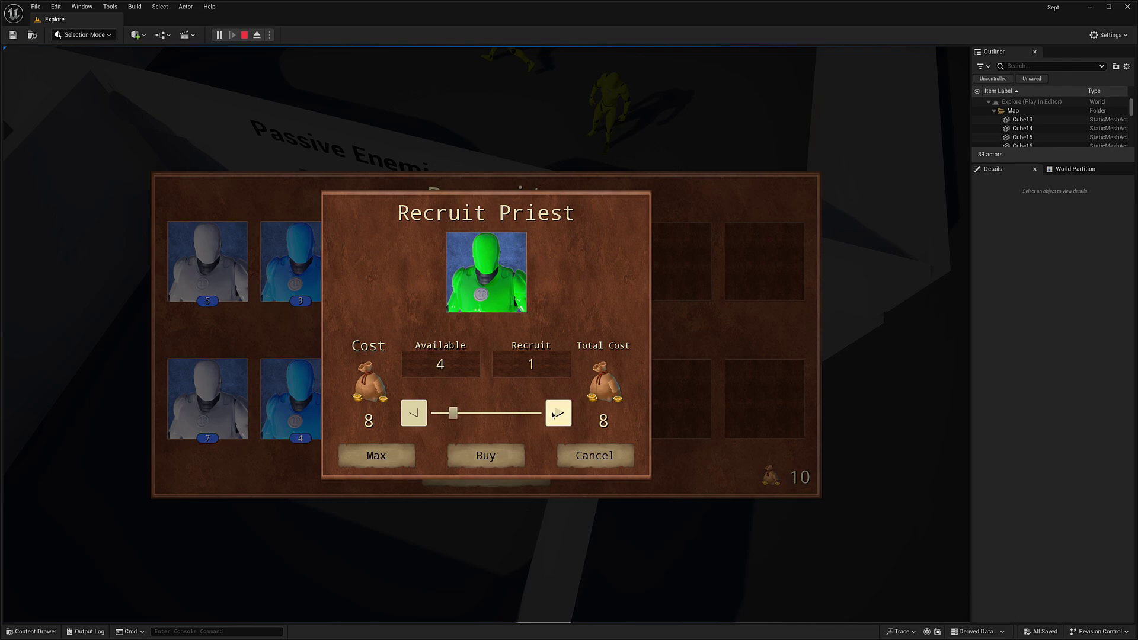
{"action": "left_click", "coordinate": [464, 459]}
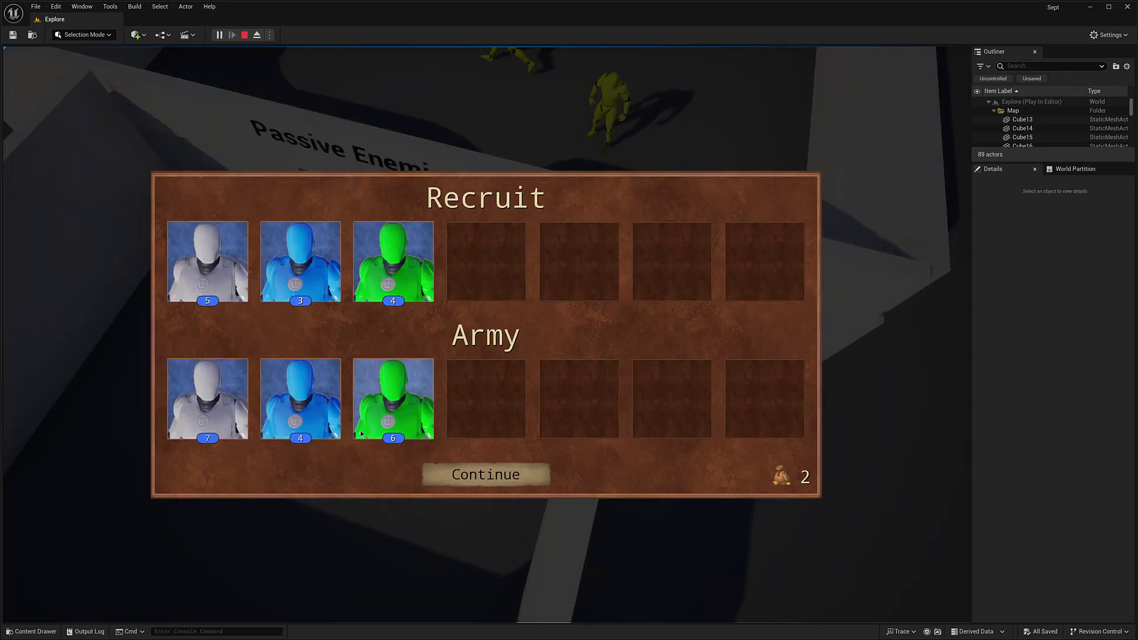
{"action": "left_click", "coordinate": [458, 473]}
- Walk the hero through the Passive Enemies room, past the yellow enemies, into the room with the white chest
{"action": "left_click", "coordinate": [272, 401]}
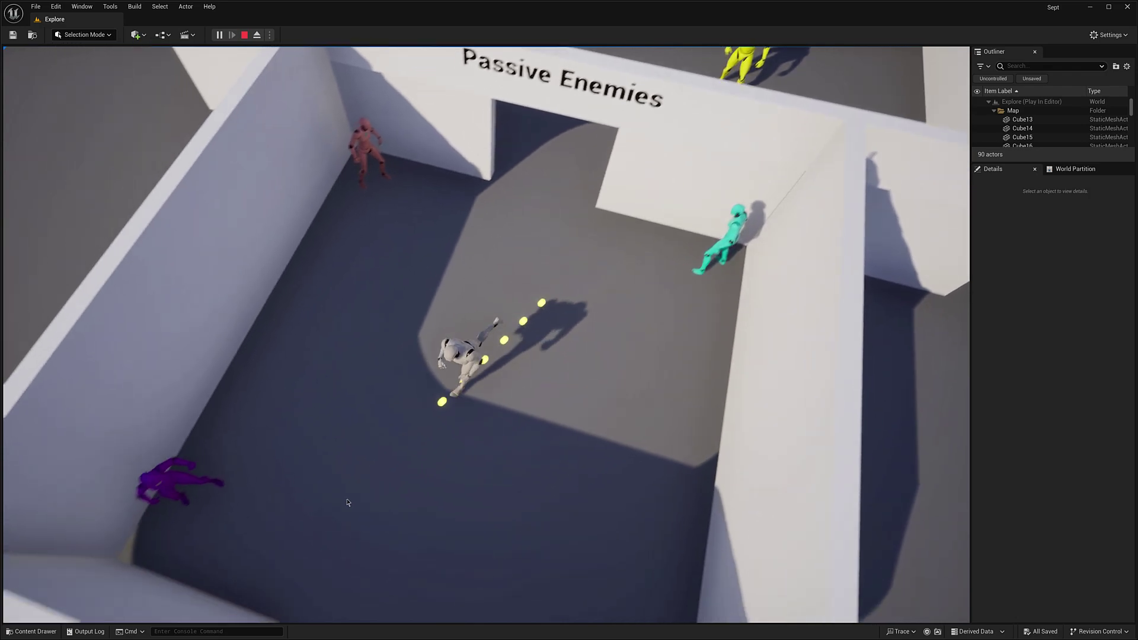
{"action": "left_click", "coordinate": [601, 226]}
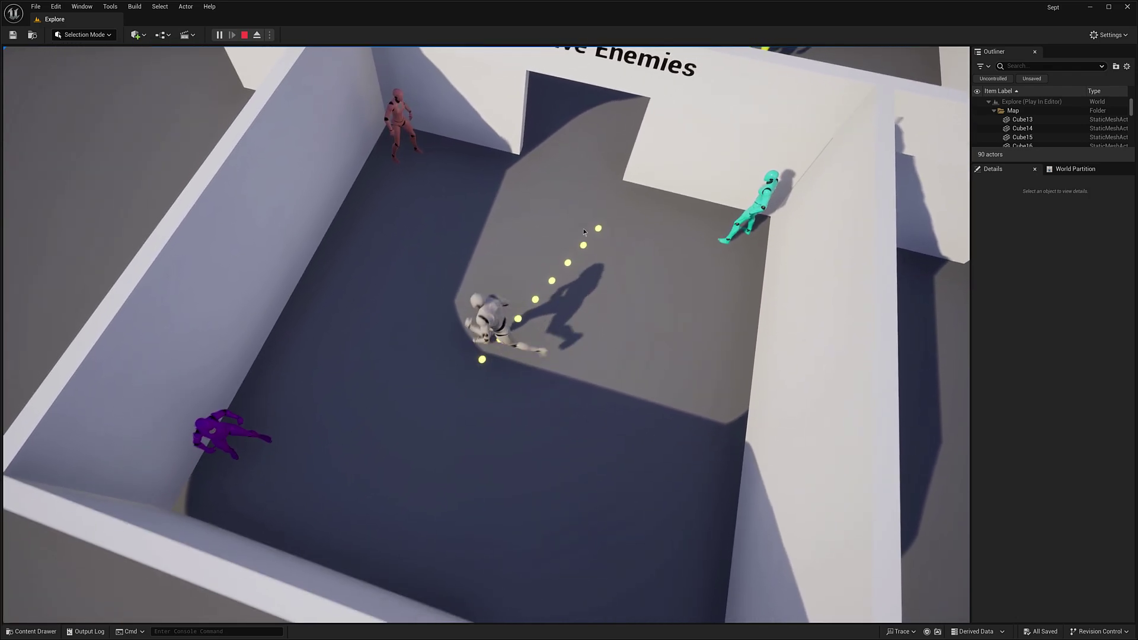
{"action": "left_click", "coordinate": [545, 188]}
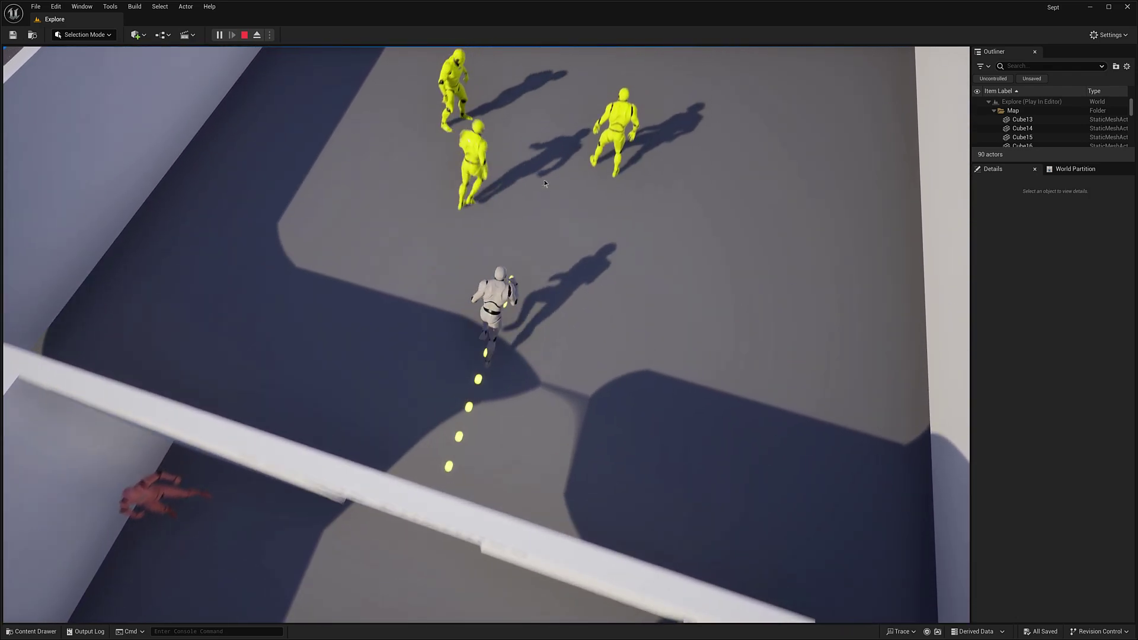
{"action": "left_click", "coordinate": [701, 357]}
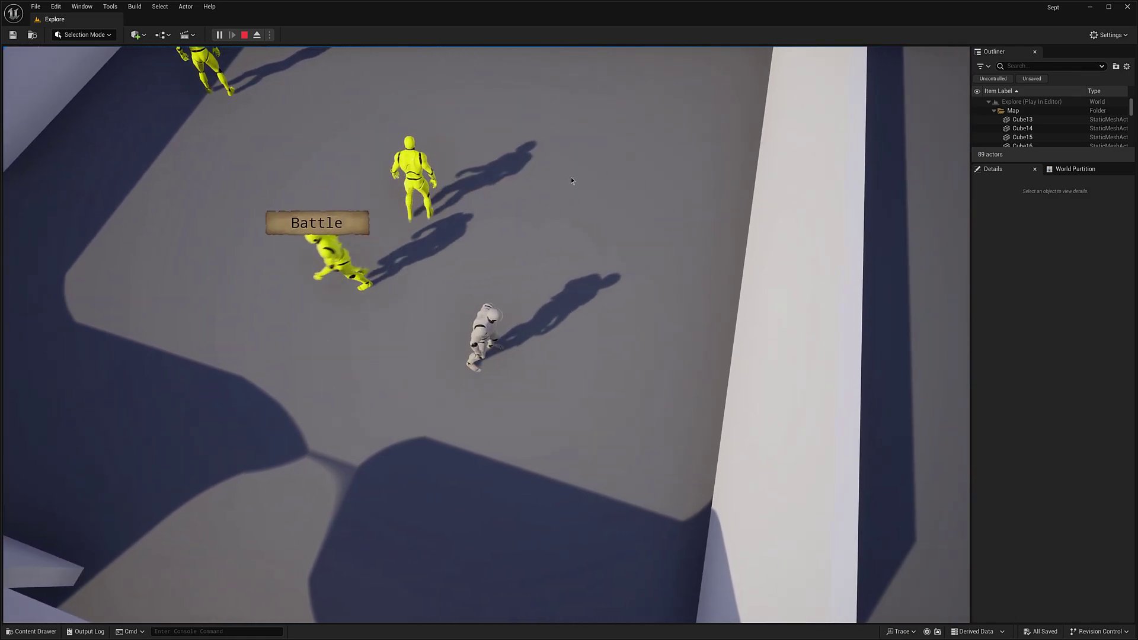
{"action": "left_click", "coordinate": [570, 176]}
{"action": "left_click", "coordinate": [469, 140]}
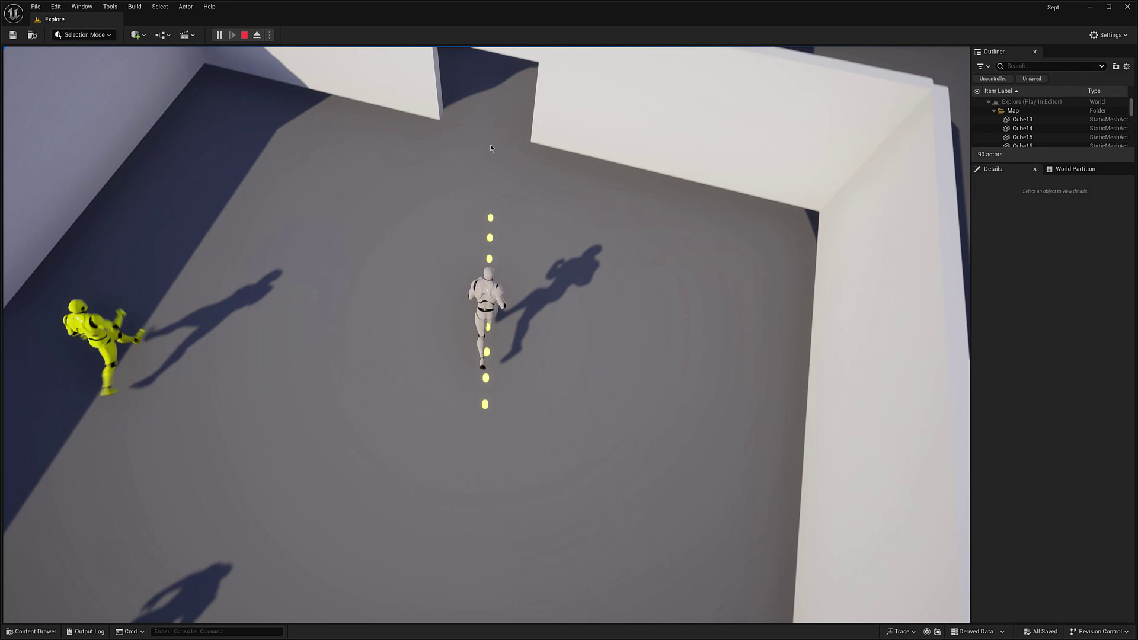
{"action": "left_click", "coordinate": [609, 176]}
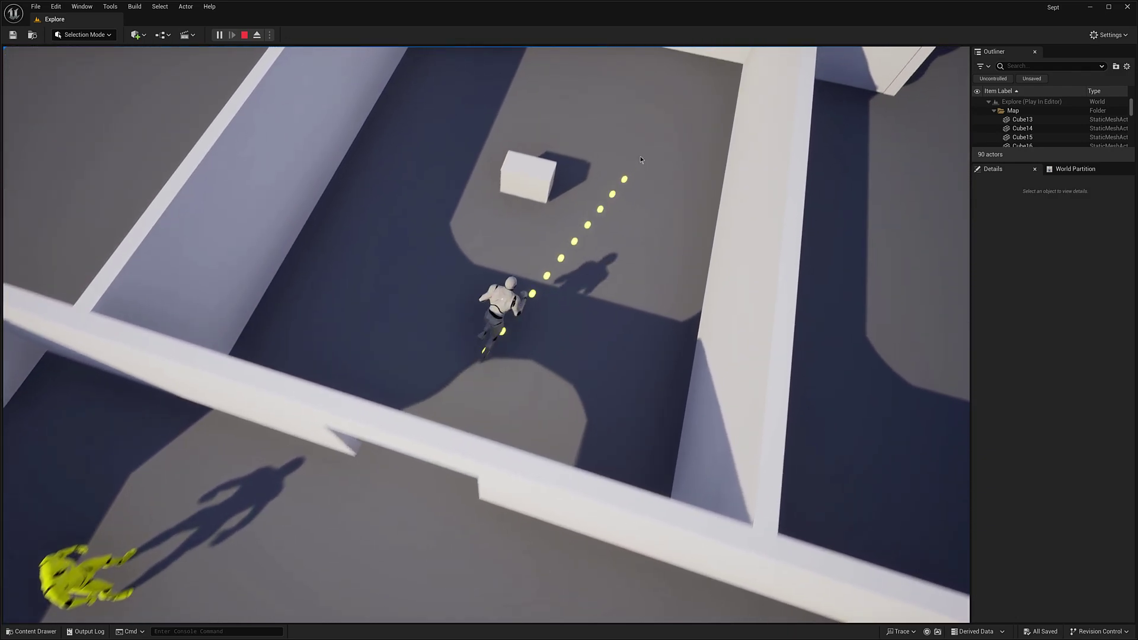
{"action": "left_click", "coordinate": [565, 144]}
- Open the white chest, claim the found items and continue past the hero's level-up summary
{"action": "left_click", "coordinate": [505, 550]}
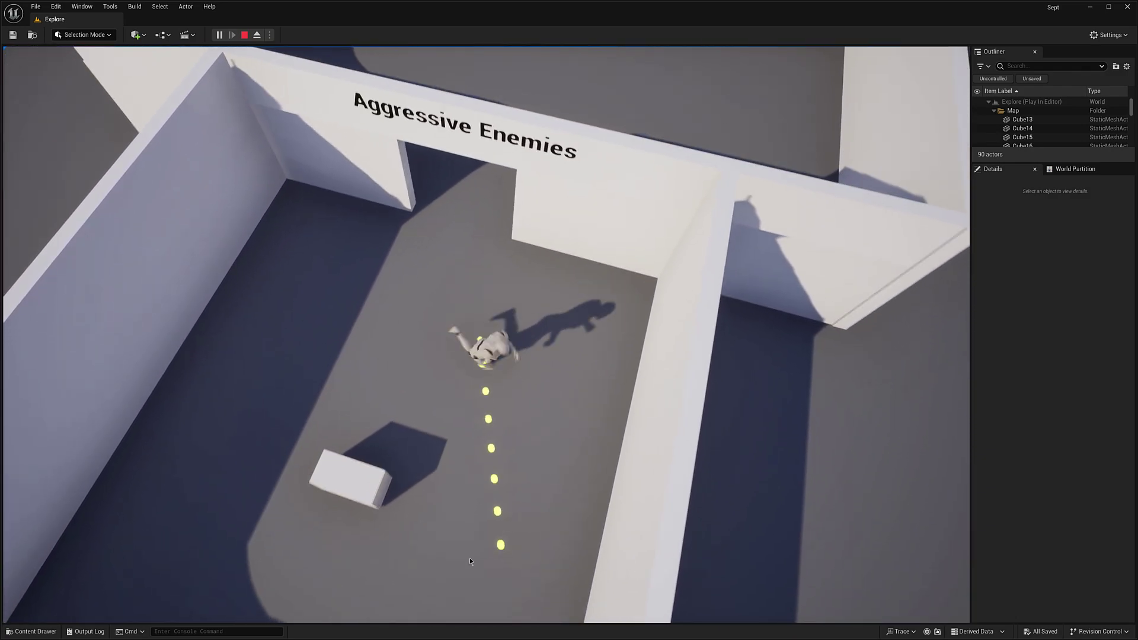
{"action": "left_click", "coordinate": [377, 491]}
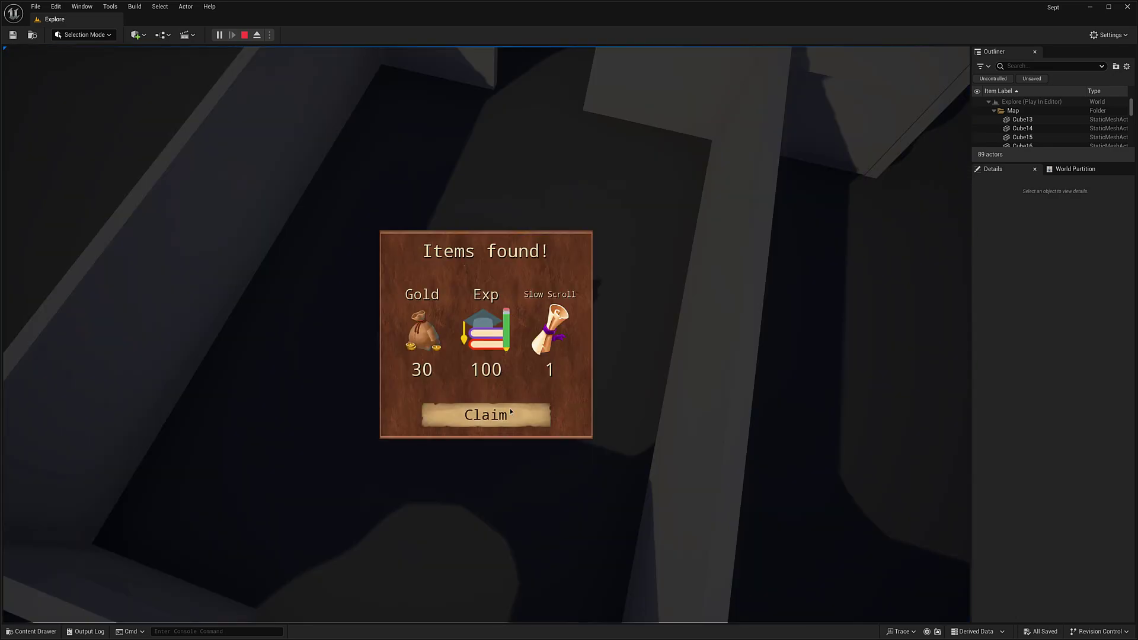
{"action": "left_click", "coordinate": [509, 413]}
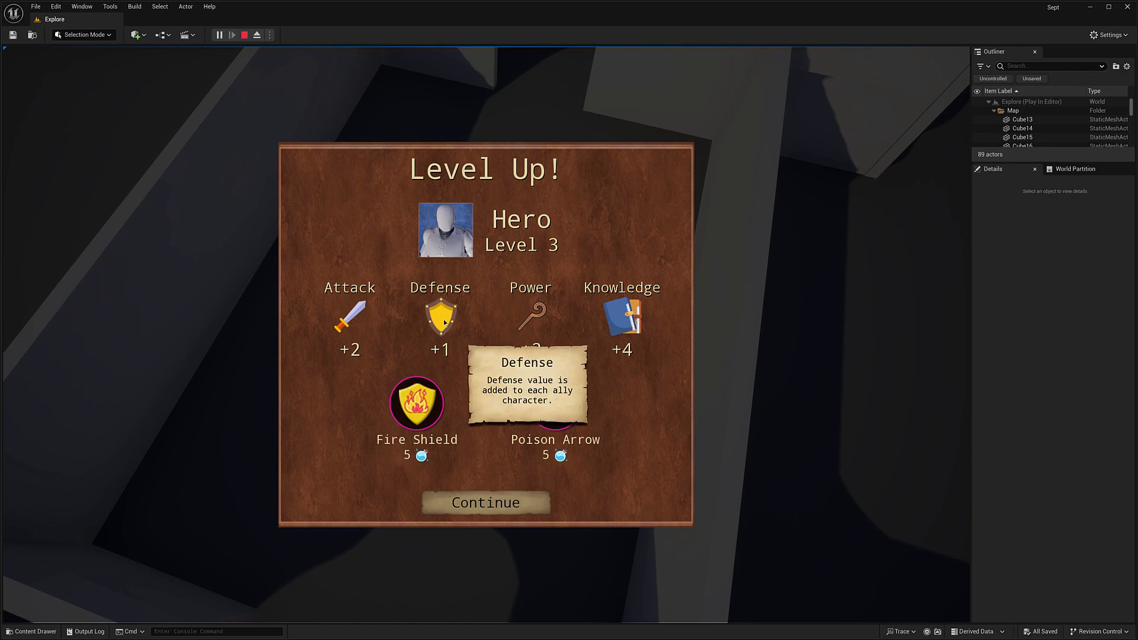
{"action": "left_click", "coordinate": [498, 501]}
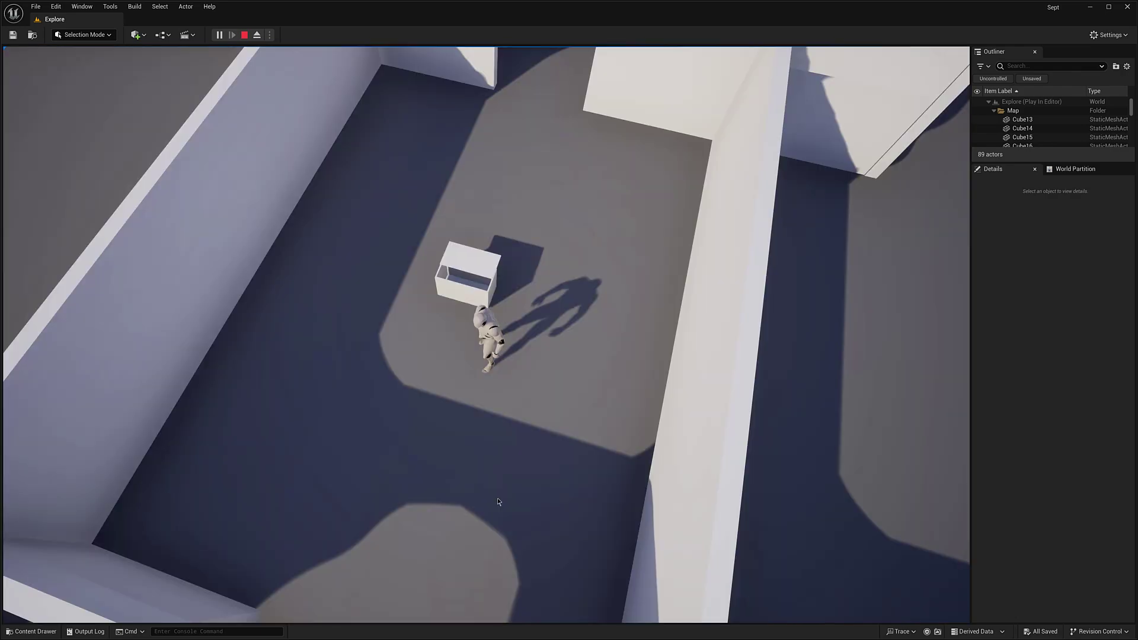
- Walk the hero past the white chest and through the Aggressive Enemies room into the next room
{"action": "left_click", "coordinate": [543, 166]}
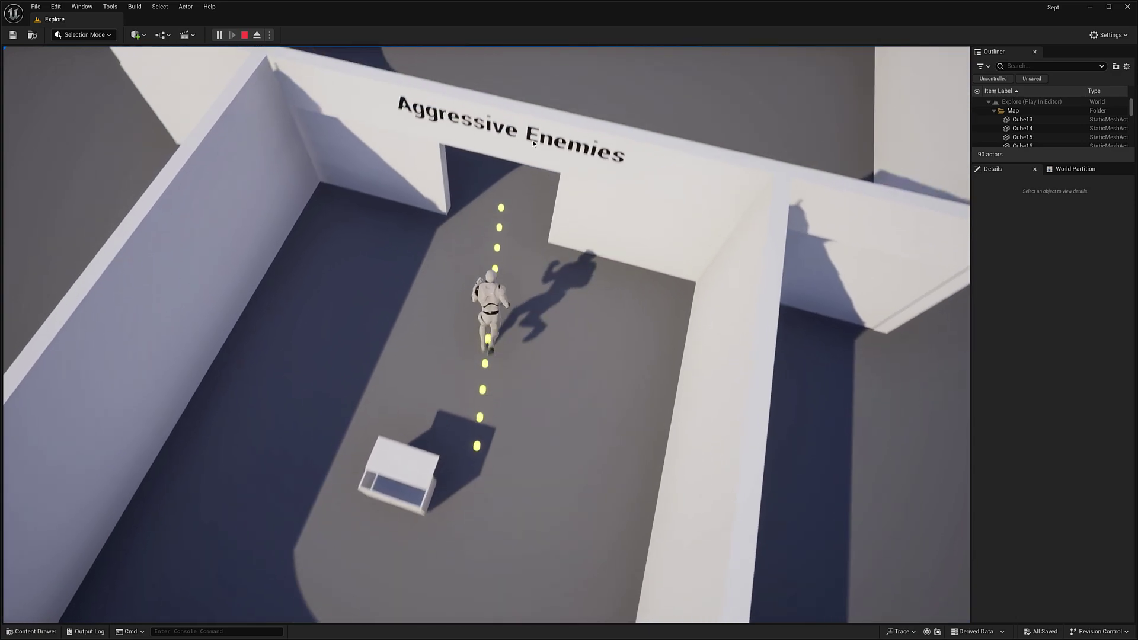
{"action": "left_click", "coordinate": [607, 162]}
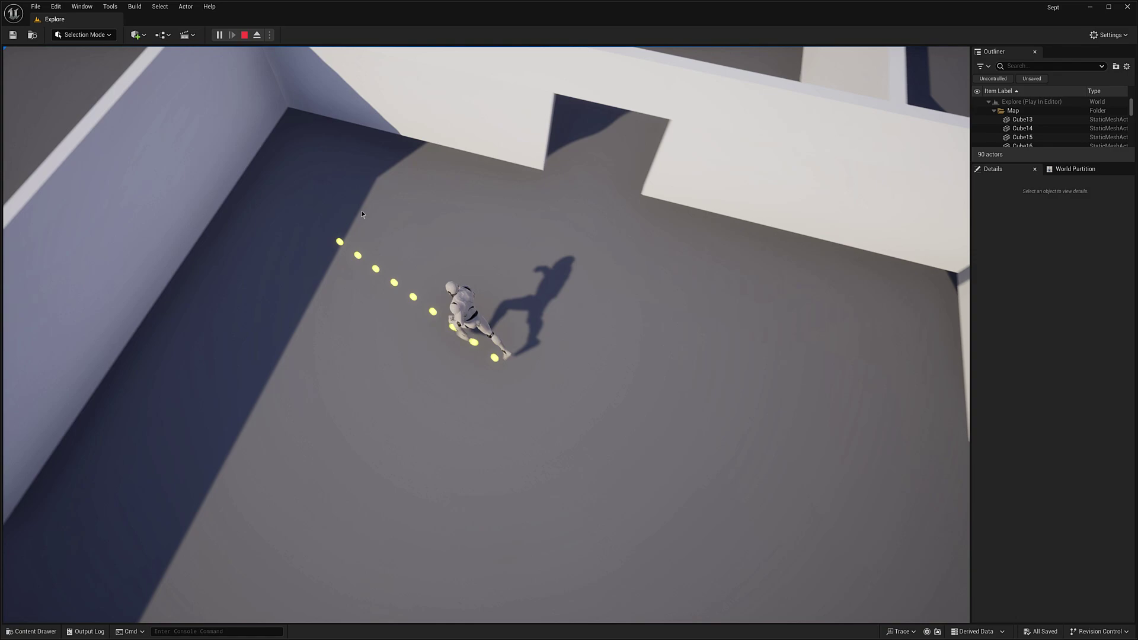
{"action": "left_click", "coordinate": [731, 217]}
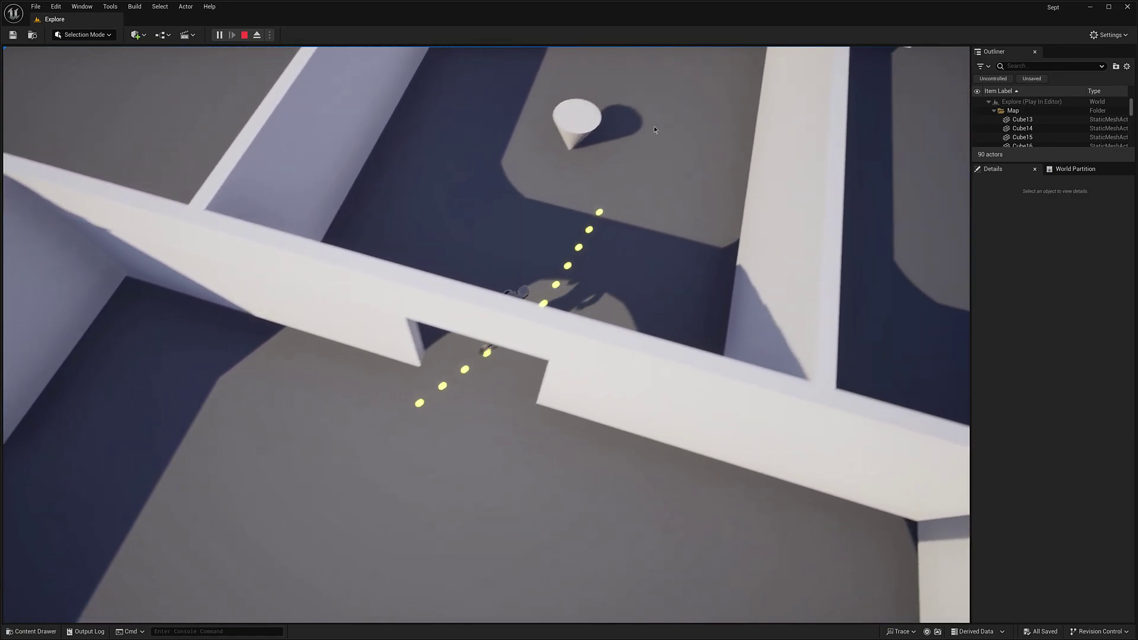
- Have the hero interact with the white cone-shaped shrine and accept its mana restoration
{"action": "left_click", "coordinate": [586, 125]}
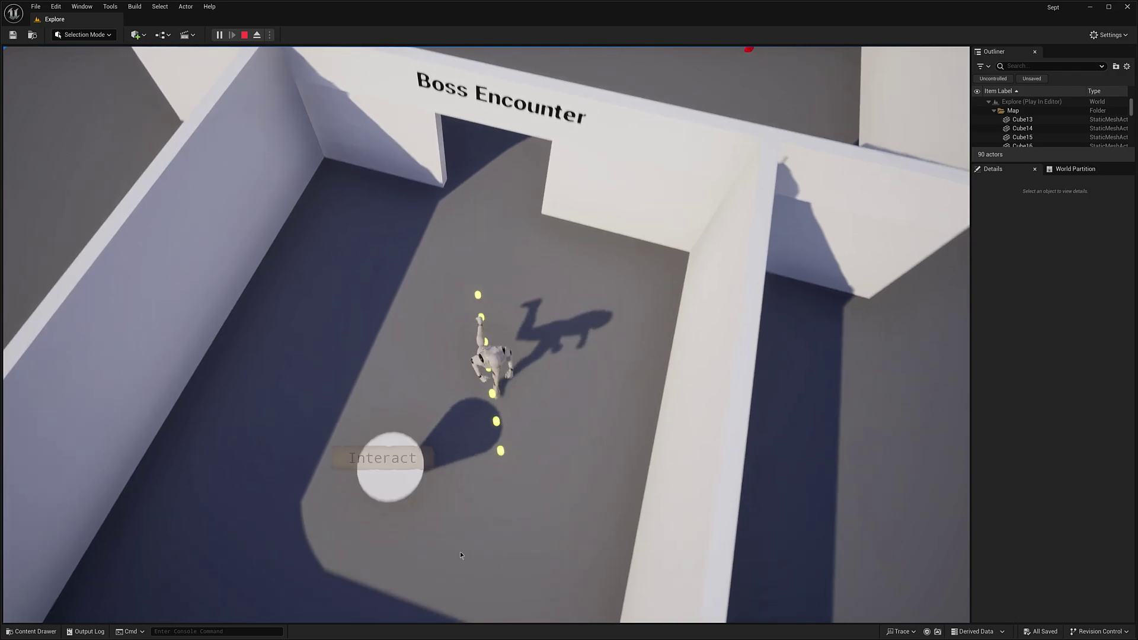
{"action": "left_click", "coordinate": [382, 344]}
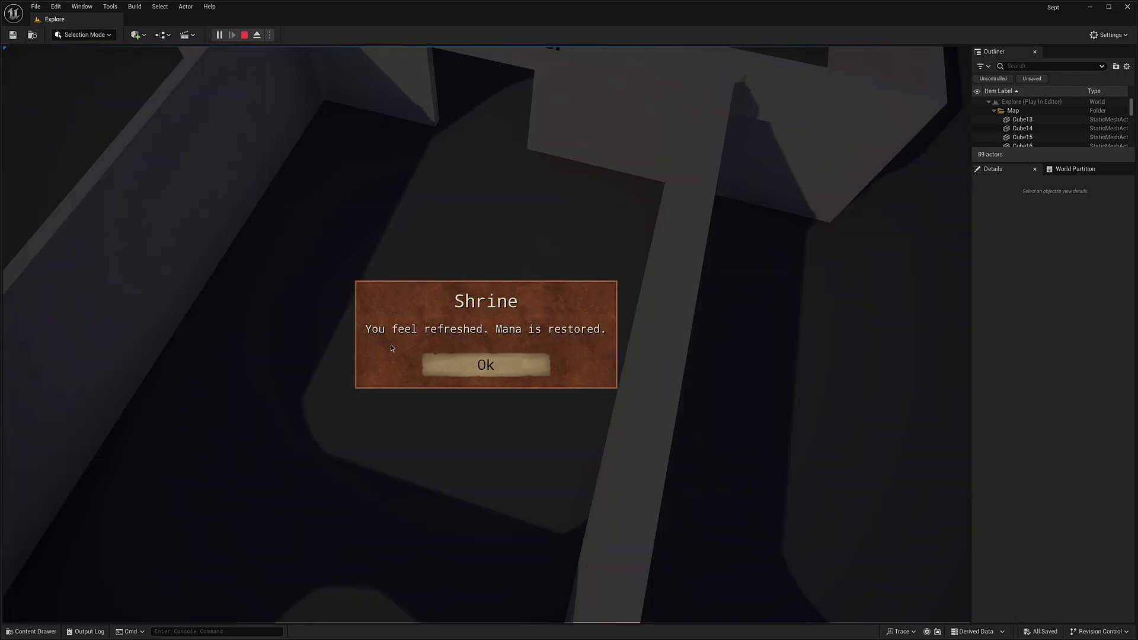
{"action": "left_click", "coordinate": [514, 362]}
- Lead the hero into the Boss Encounter room and start a battle with the red boss at Hex Grid
{"action": "left_click", "coordinate": [476, 193]}
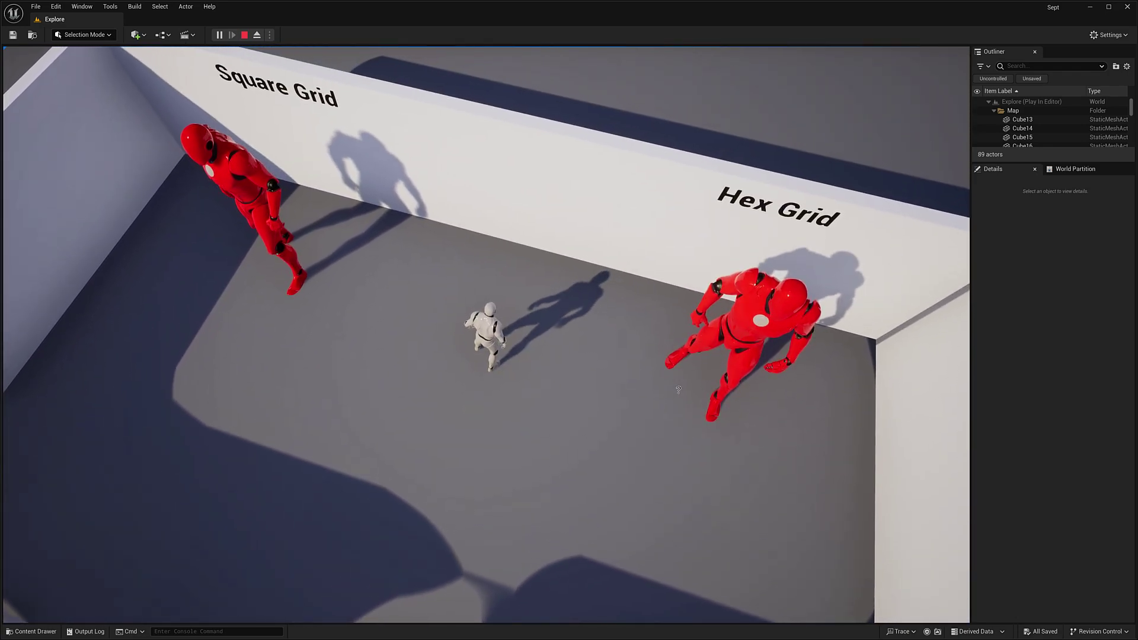
{"action": "left_click", "coordinate": [760, 346]}
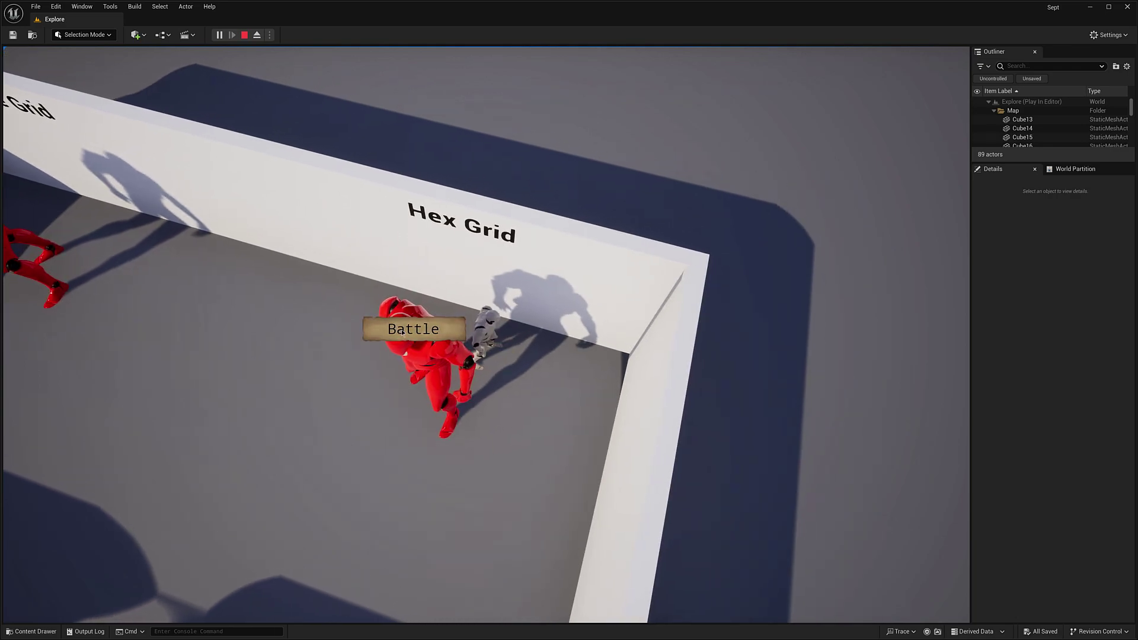
{"action": "left_click", "coordinate": [402, 330]}
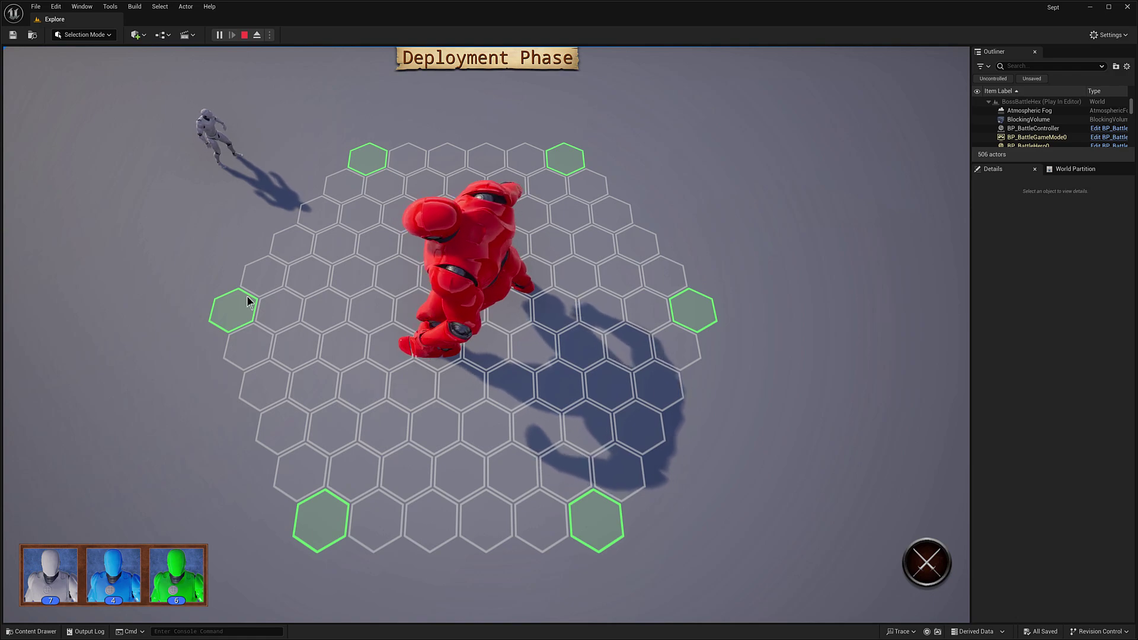
- Deploy the green, blue and white units on the highlighted hexes around the red boss and begin the battle
{"action": "left_click", "coordinate": [177, 570]}
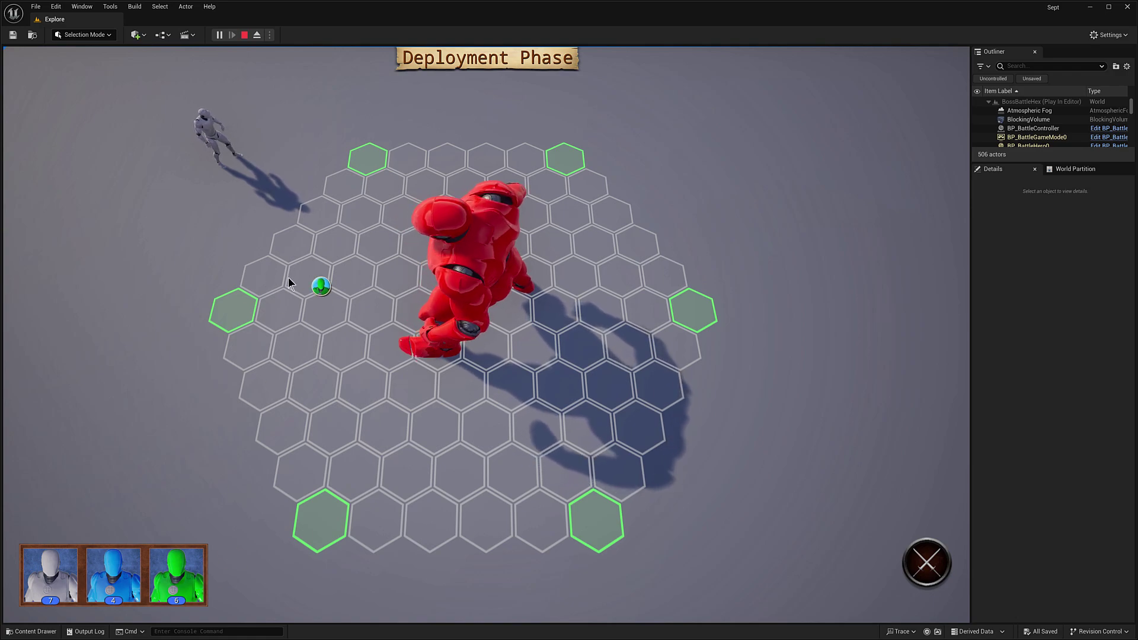
{"action": "left_click_drag", "start_coordinate": [213, 352], "coordinate": [233, 309]}
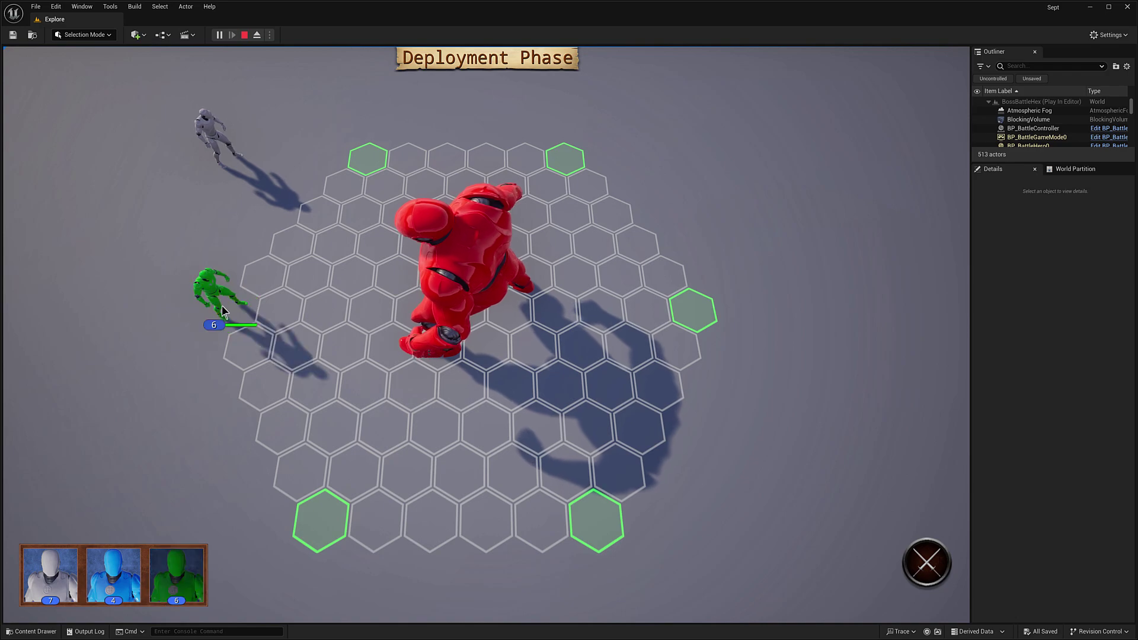
{"action": "left_click_drag", "start_coordinate": [358, 154], "coordinate": [358, 155]}
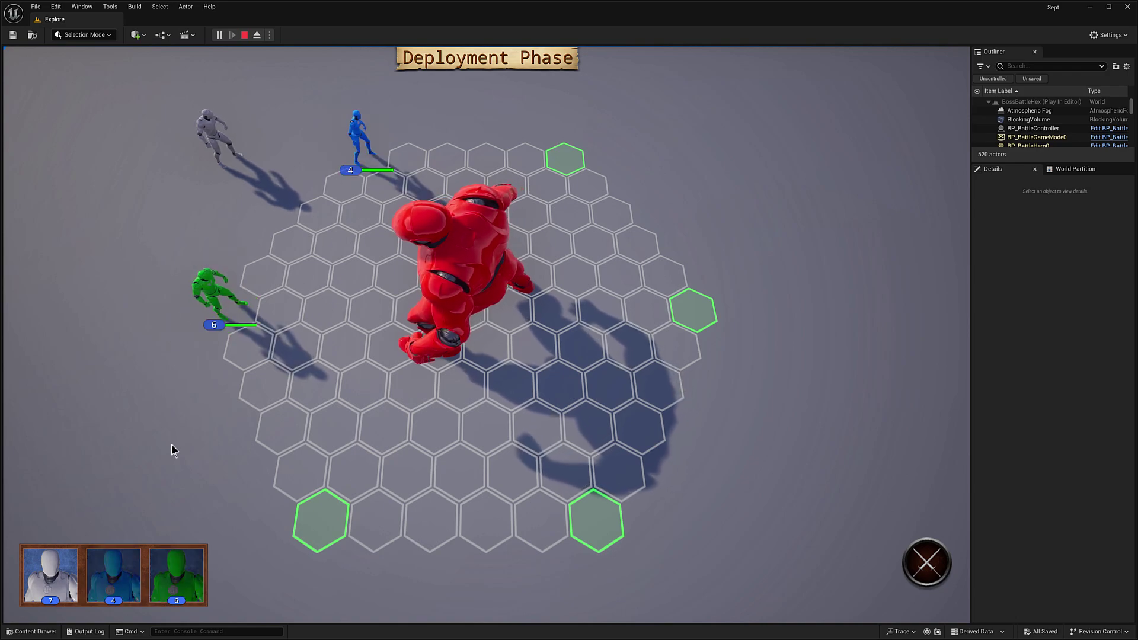
{"action": "left_click_drag", "start_coordinate": [312, 528], "coordinate": [312, 529]}
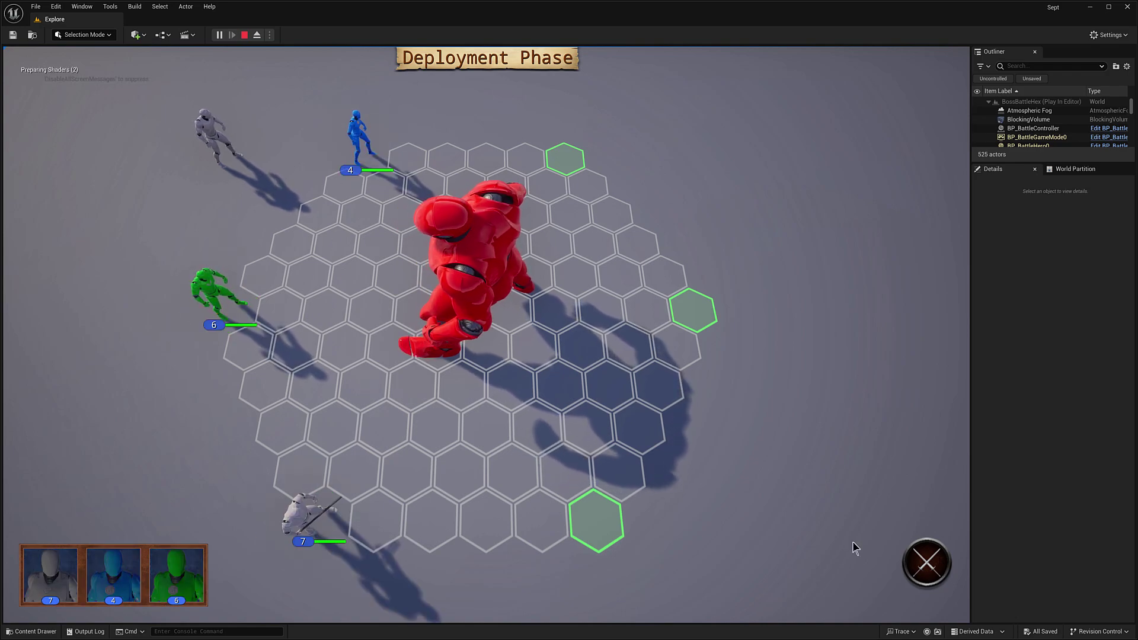
{"action": "left_click", "coordinate": [926, 569]}
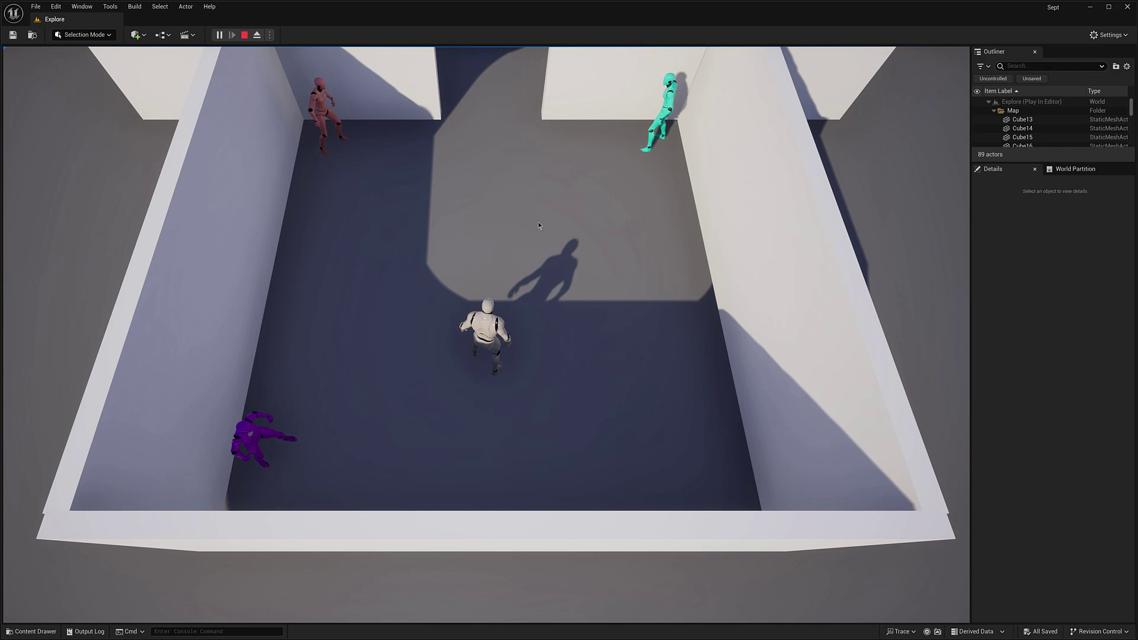
- Walk the hero into the Passive Enemies room, engage the yellow enemies and begin the square-grid battle
{"action": "left_click", "coordinate": [522, 228]}
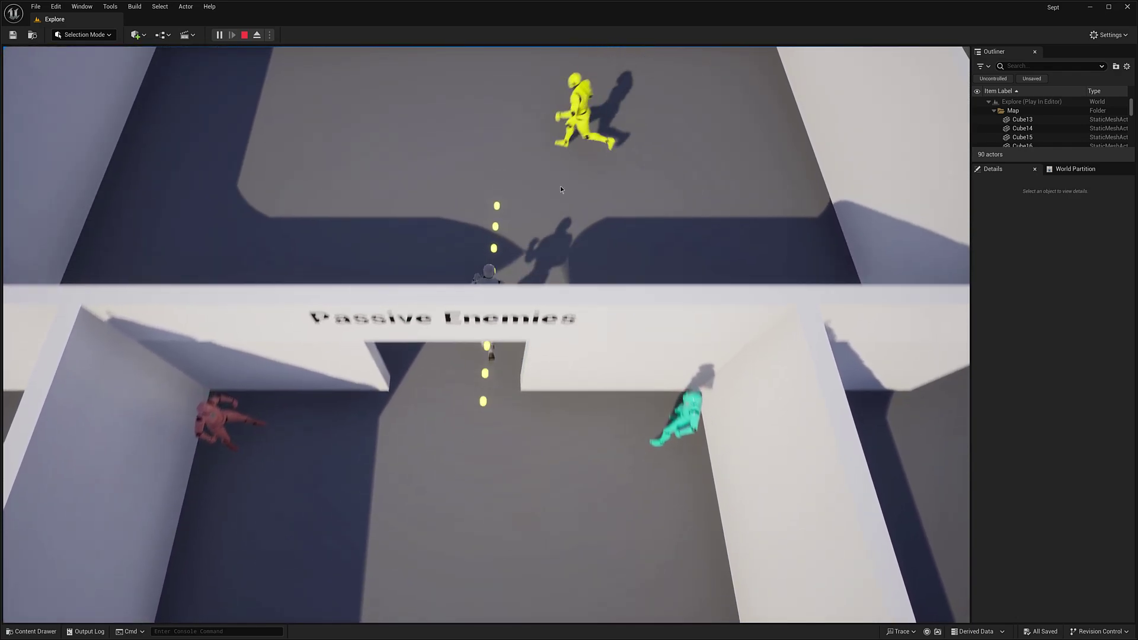
{"action": "left_click", "coordinate": [528, 140]}
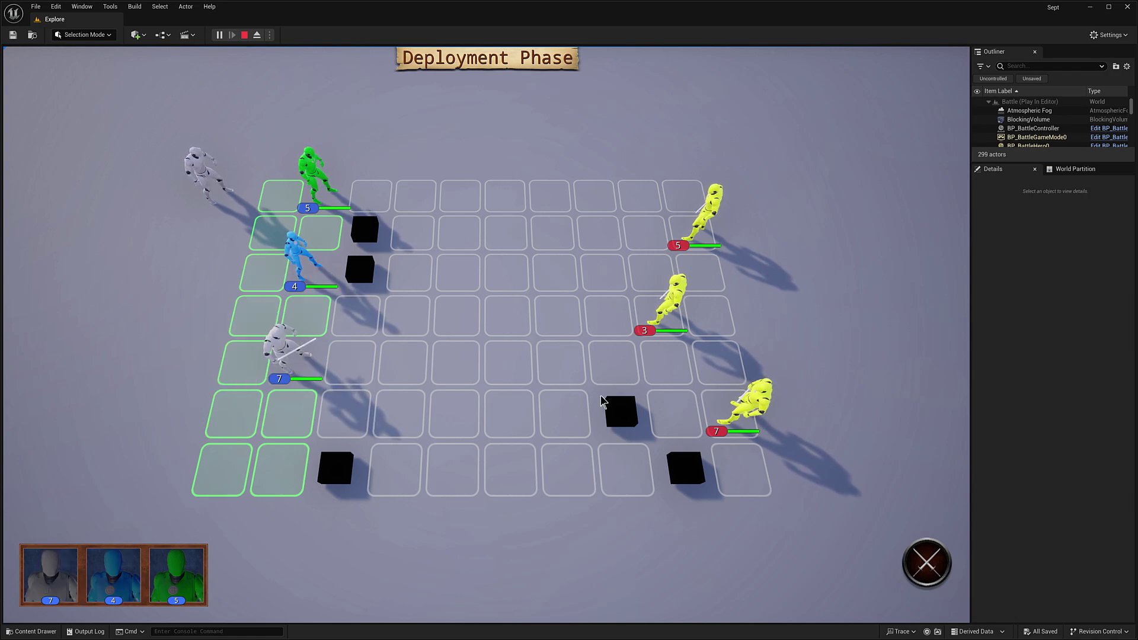
{"action": "left_click", "coordinate": [902, 563]}
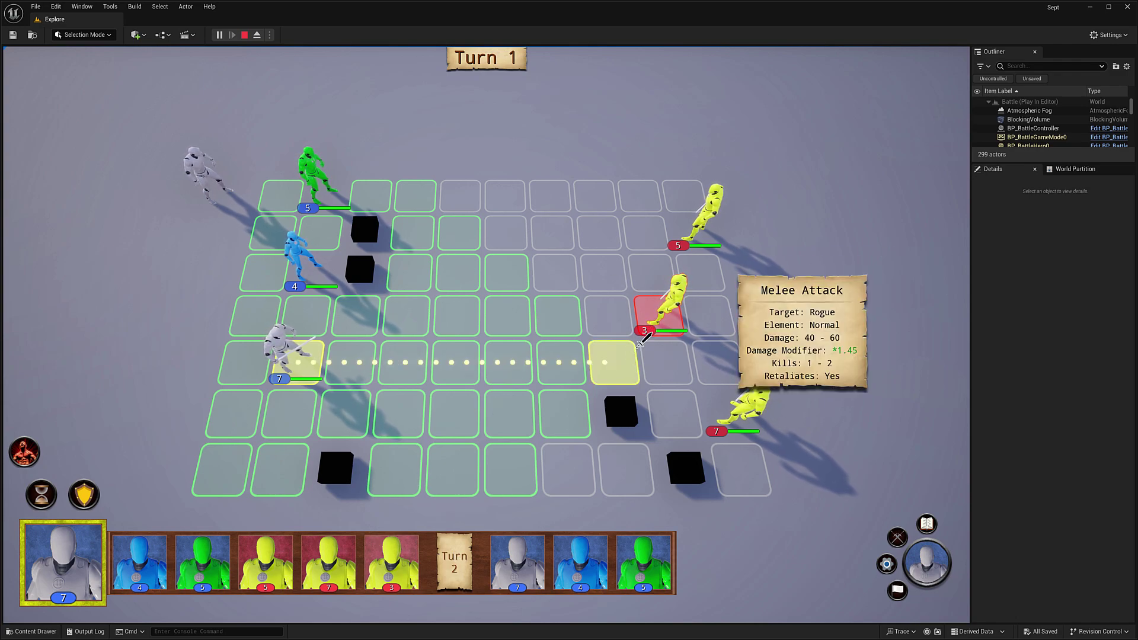
- Attack the yellow Rogue with the white unit's melee attack, and cast the blue unit's Fireball over the Rogue's area
{"action": "left_click", "coordinate": [651, 330]}
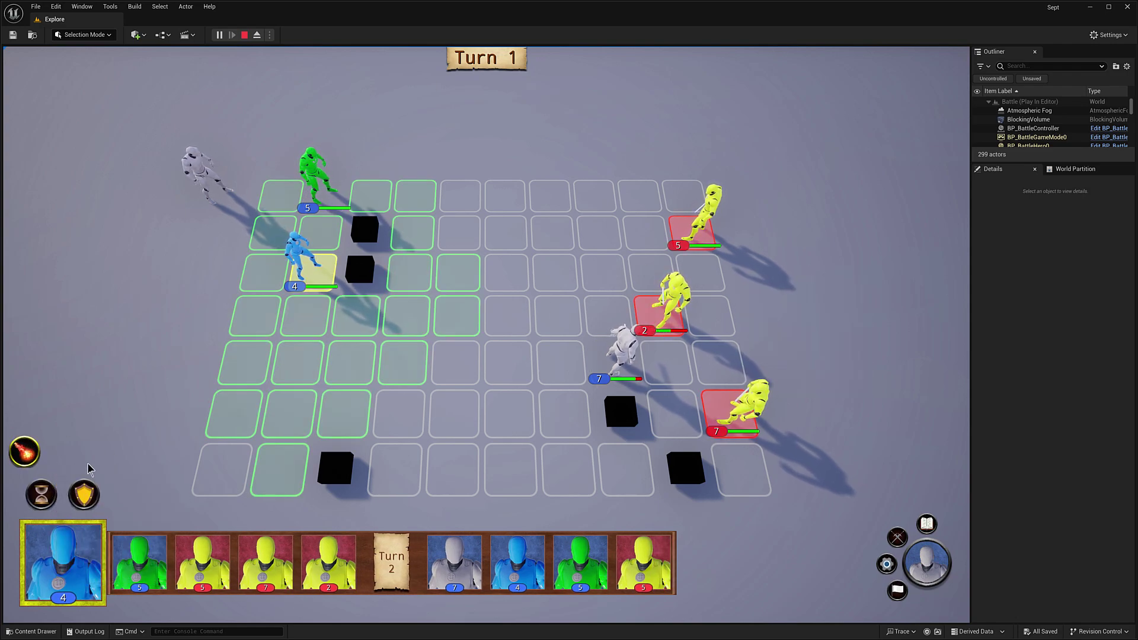
{"action": "mouse_move", "coordinate": [11, 451]}
{"action": "left_click", "coordinate": [21, 454]}
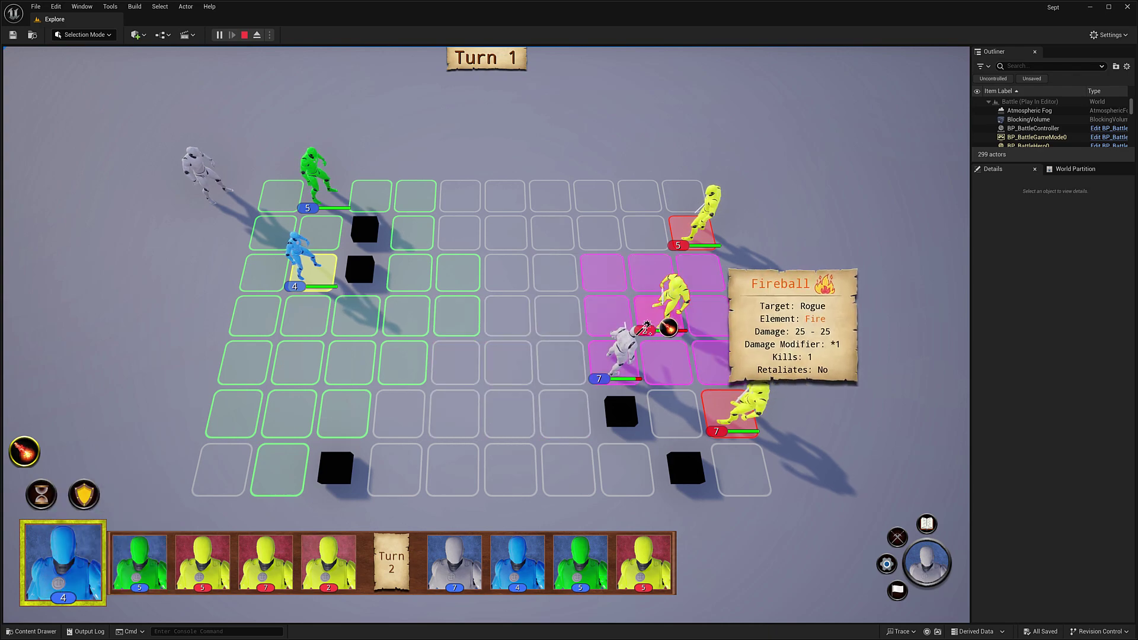
{"action": "left_click", "coordinate": [670, 259]}
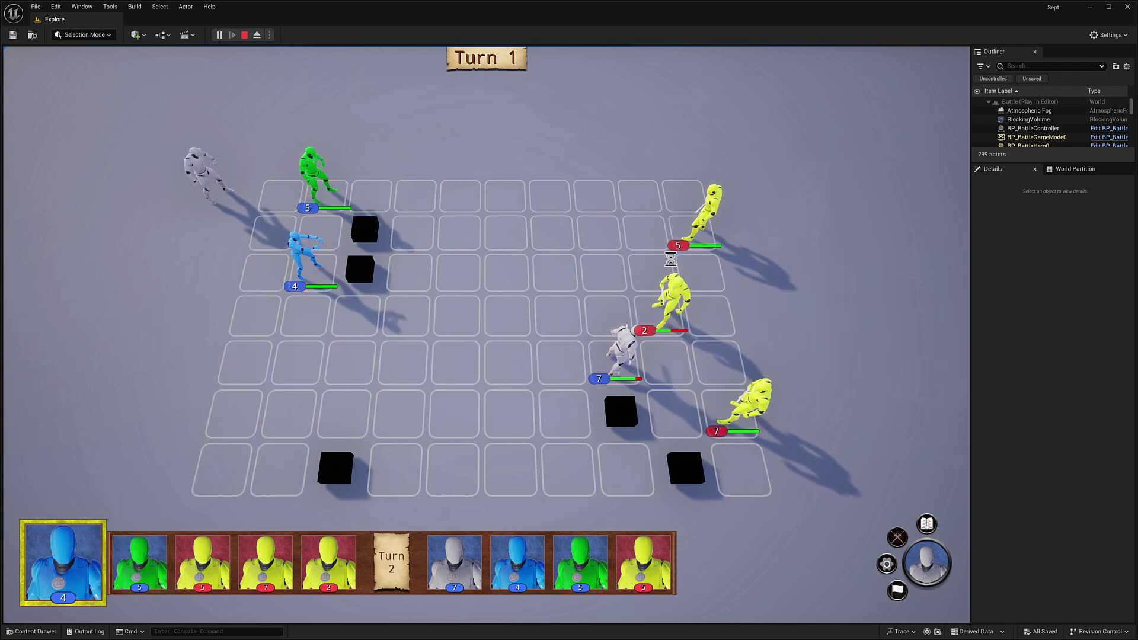
- Stop the play session and search the plugins for "customiz" to check the CustomizableInteractionPlugin, closing the plugin window when done
{"action": "left_click", "coordinate": [244, 35]}
{"action": "right_click_drag", "start_coordinate": [426, 318], "coordinate": [223, 219]}
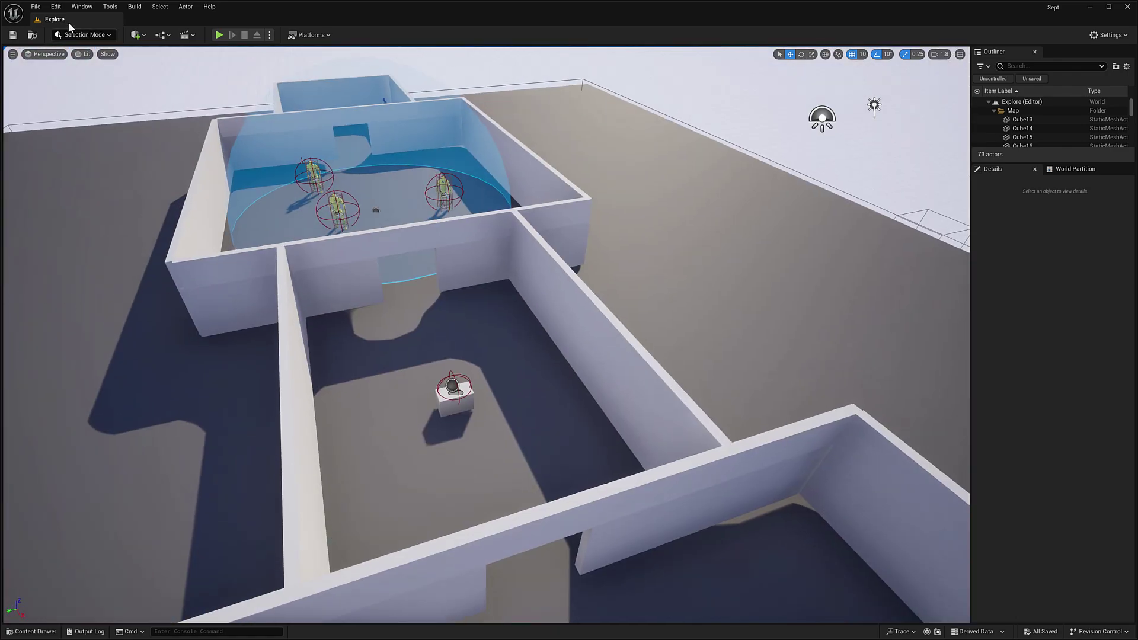
{"action": "left_click", "coordinate": [58, 8]}
{"action": "left_click", "coordinate": [92, 155]}
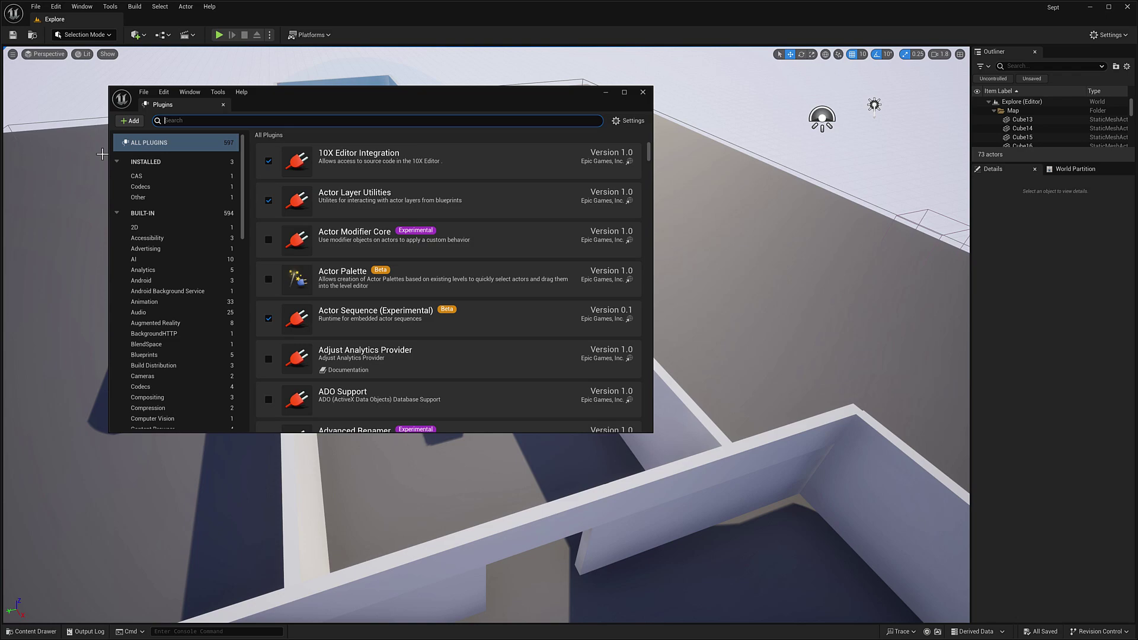
{"action": "type", "text": "cu"}
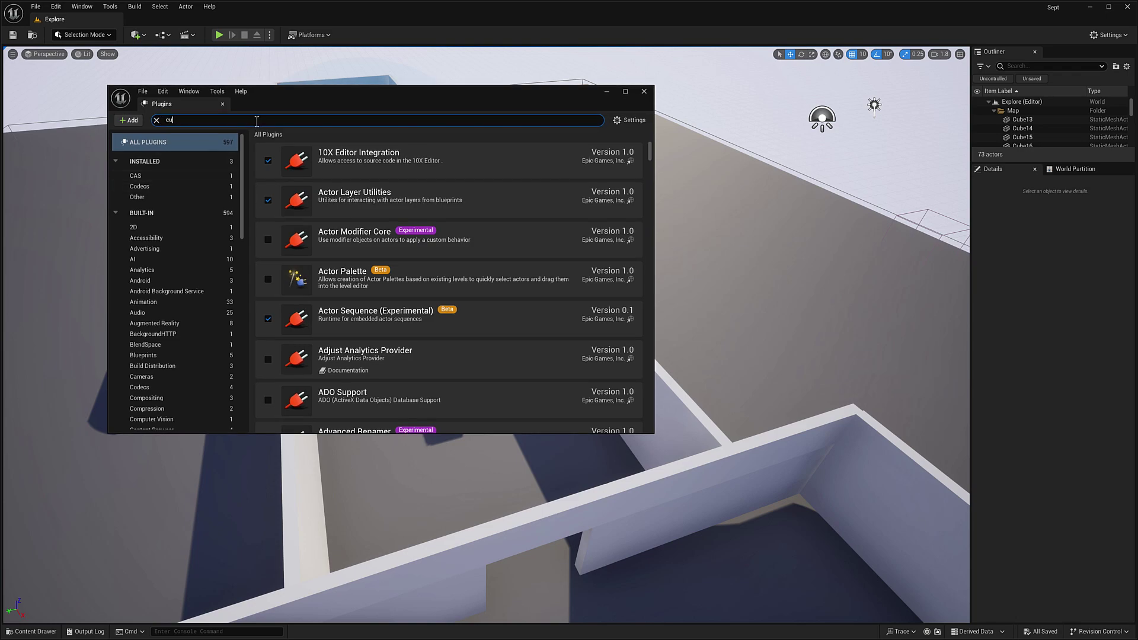
{"action": "type", "text": "stomiz"}
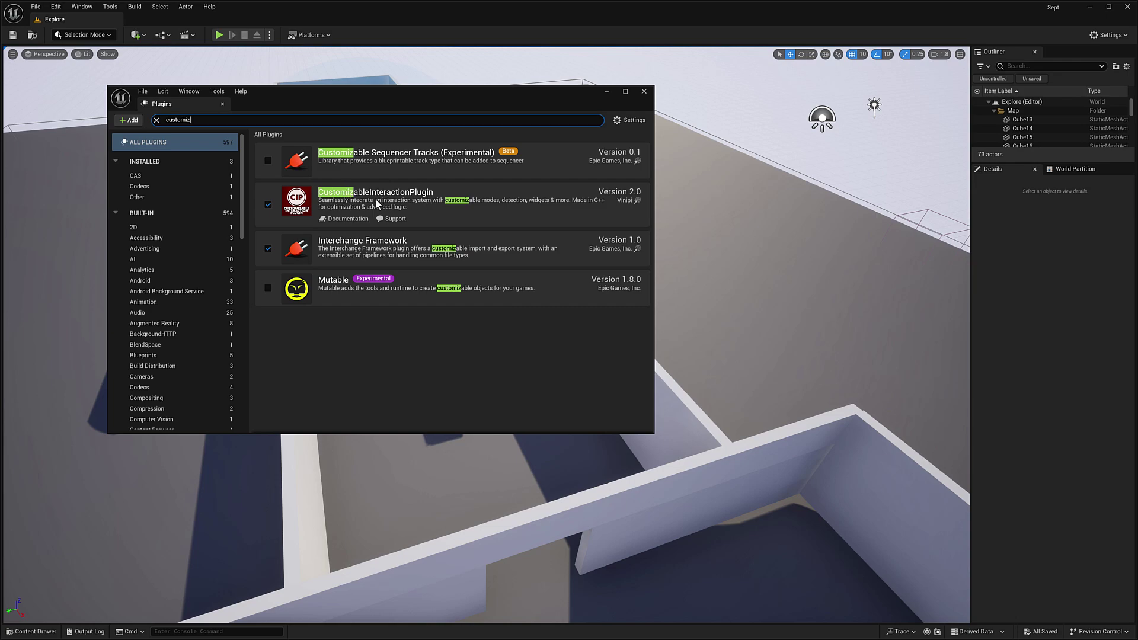
{"action": "left_click", "coordinate": [643, 92]}
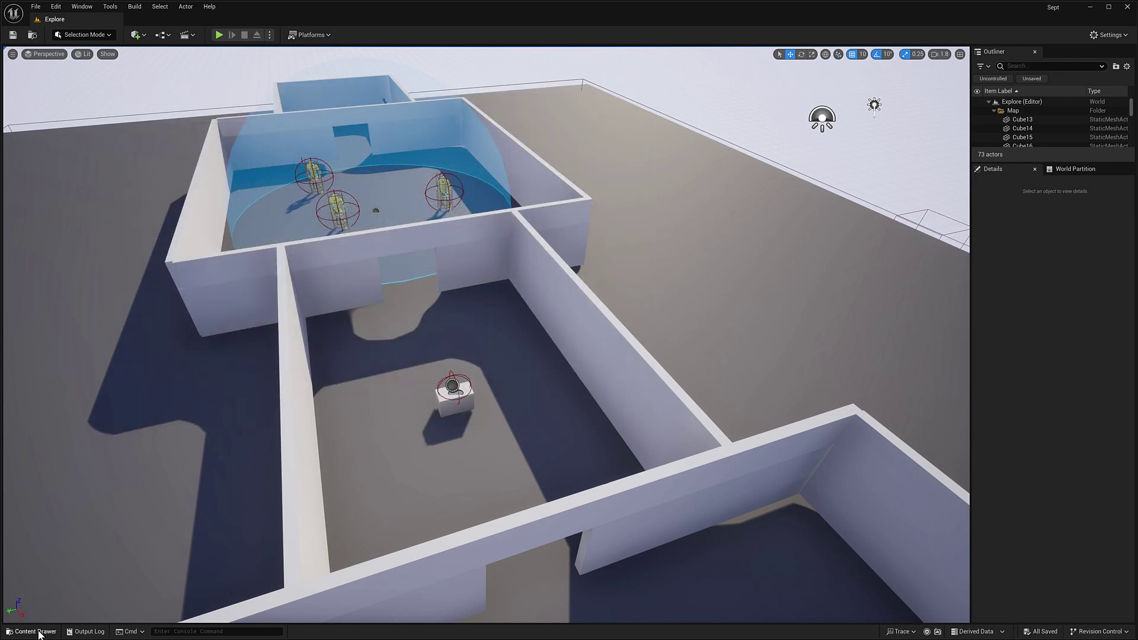
- Open the content browser, enlarge it and bring up its view settings to check Show Engine Content and Show Plugin Content
{"action": "left_click", "coordinate": [44, 632]}
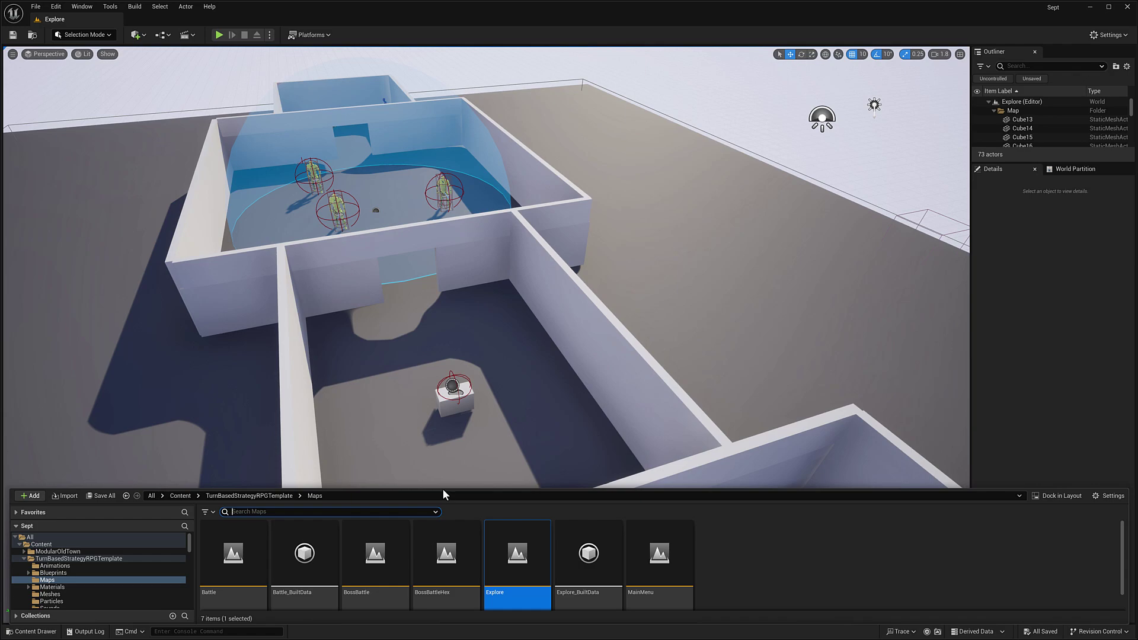
{"action": "left_click_drag", "start_coordinate": [445, 486], "coordinate": [444, 356]}
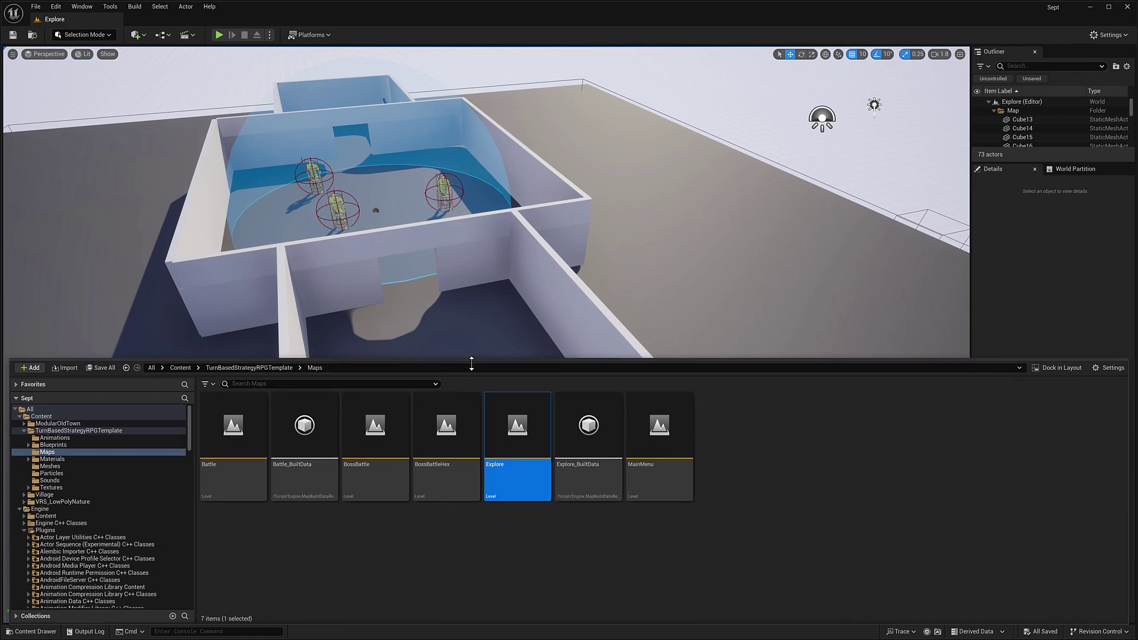
{"action": "left_click", "coordinate": [1109, 366]}
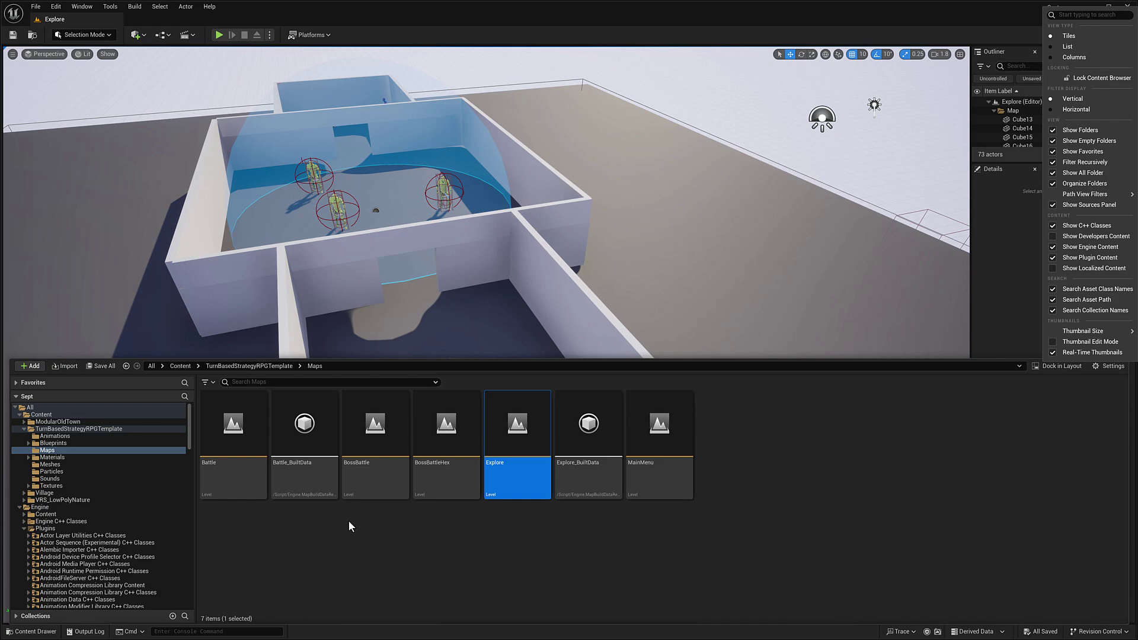
- Open the CIP_DemoLevel level from the Levels folder of CustomizableInteractionPlugin Content
{"action": "left_click", "coordinate": [20, 415]}
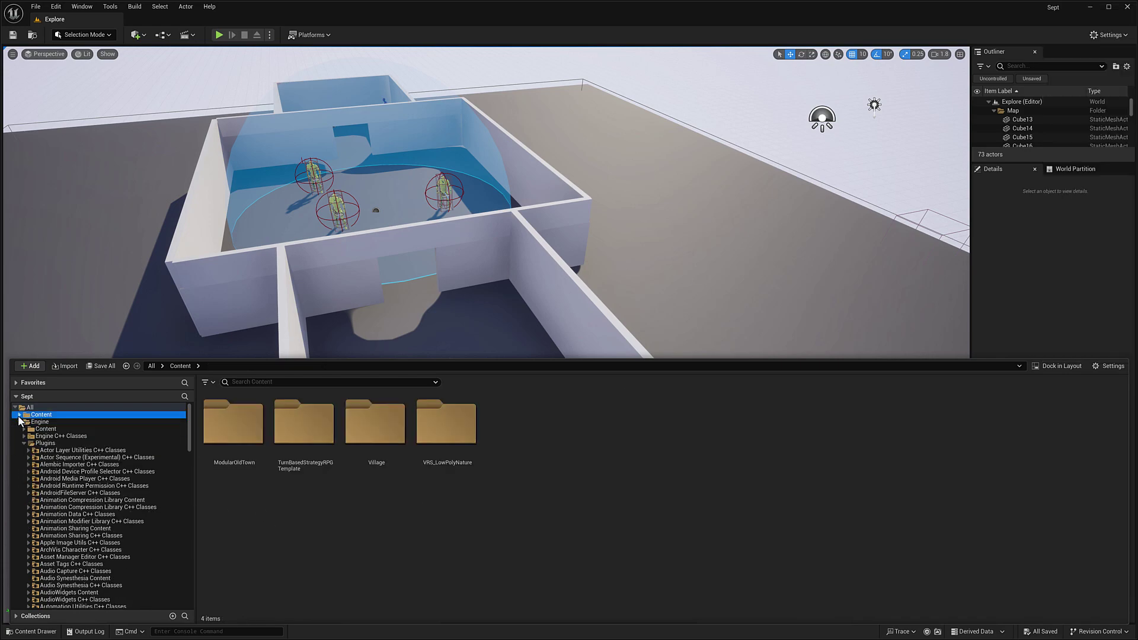
{"action": "scroll", "coordinate": [76, 468], "scroll_direction": "down", "scroll_amount": 2}
{"action": "scroll", "coordinate": [76, 471], "scroll_direction": "down", "scroll_amount": 8}
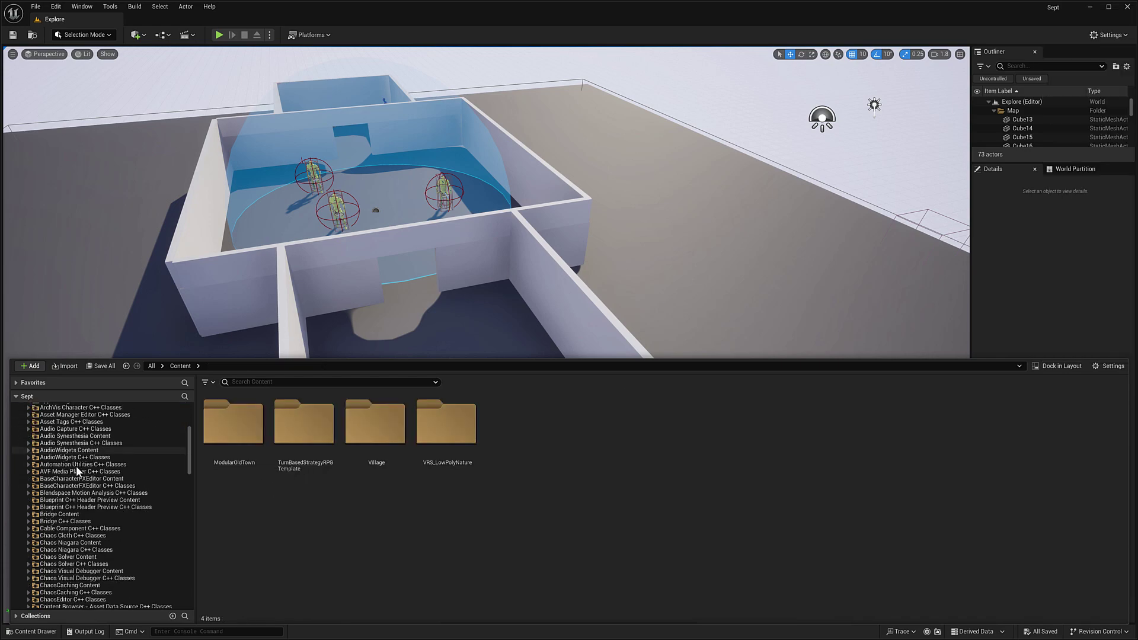
{"action": "left_click", "coordinate": [29, 478]}
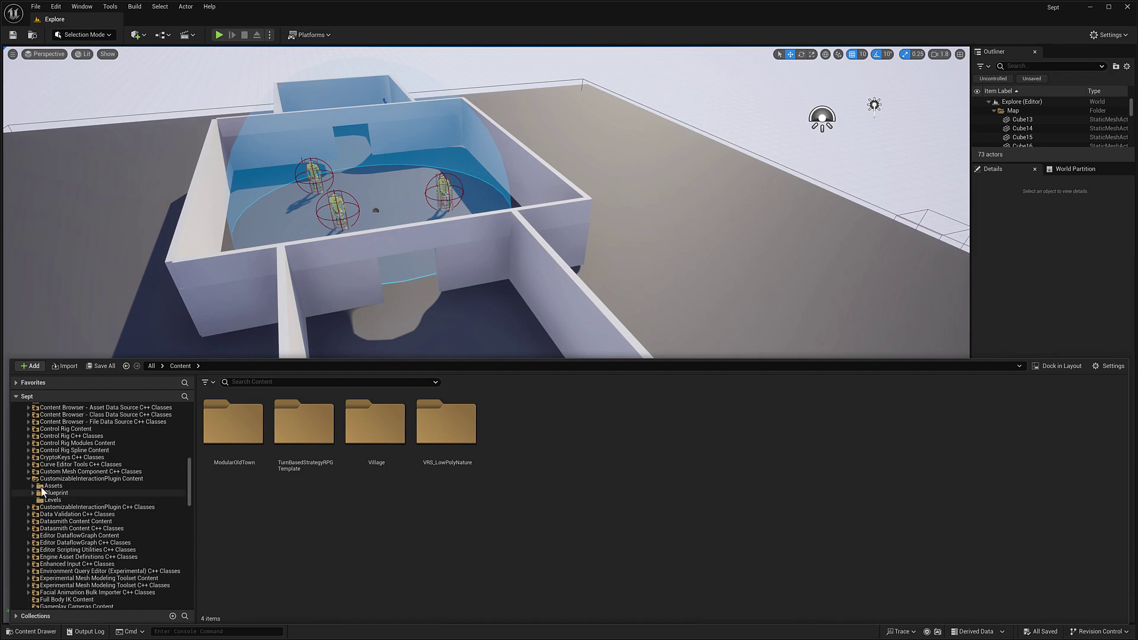
{"action": "left_click", "coordinate": [93, 478]}
{"action": "left_click", "coordinate": [110, 499]}
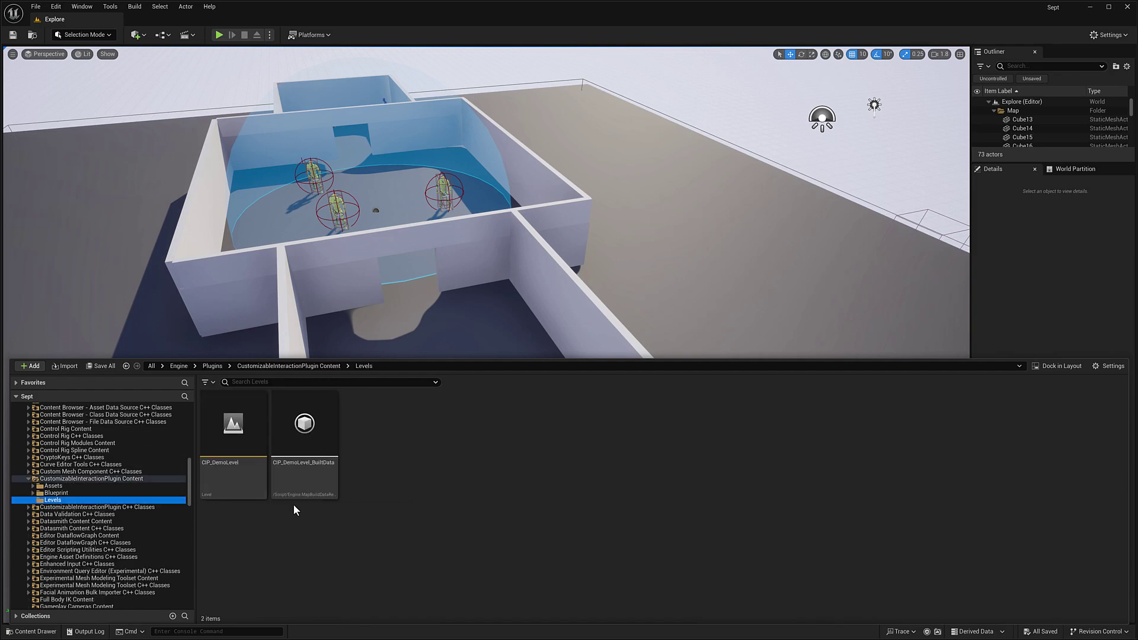
{"action": "double_click", "coordinate": [245, 424]}
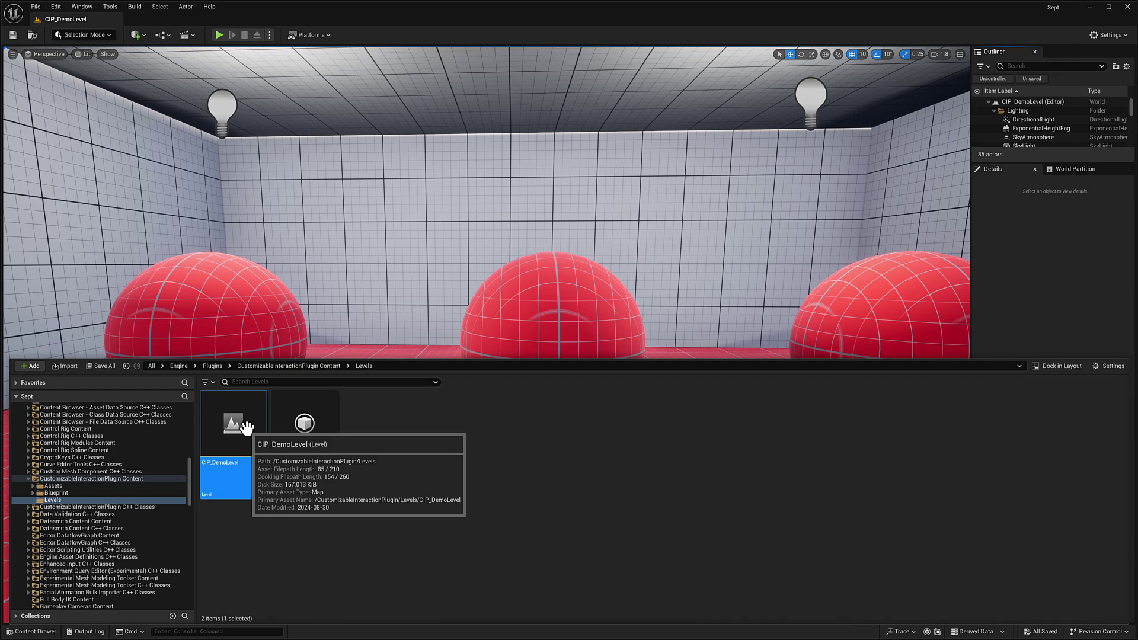
- Play CIP_DemoLevel in the viewport and give the game mouse control
{"action": "left_click", "coordinate": [216, 35]}
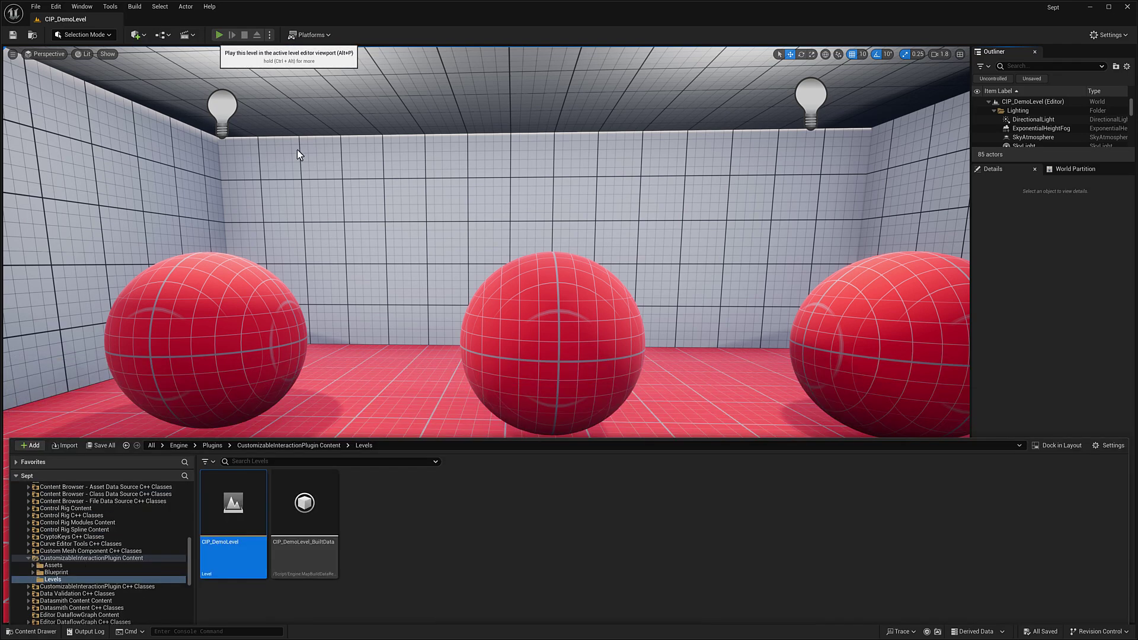
{"action": "left_click", "coordinate": [219, 35]}
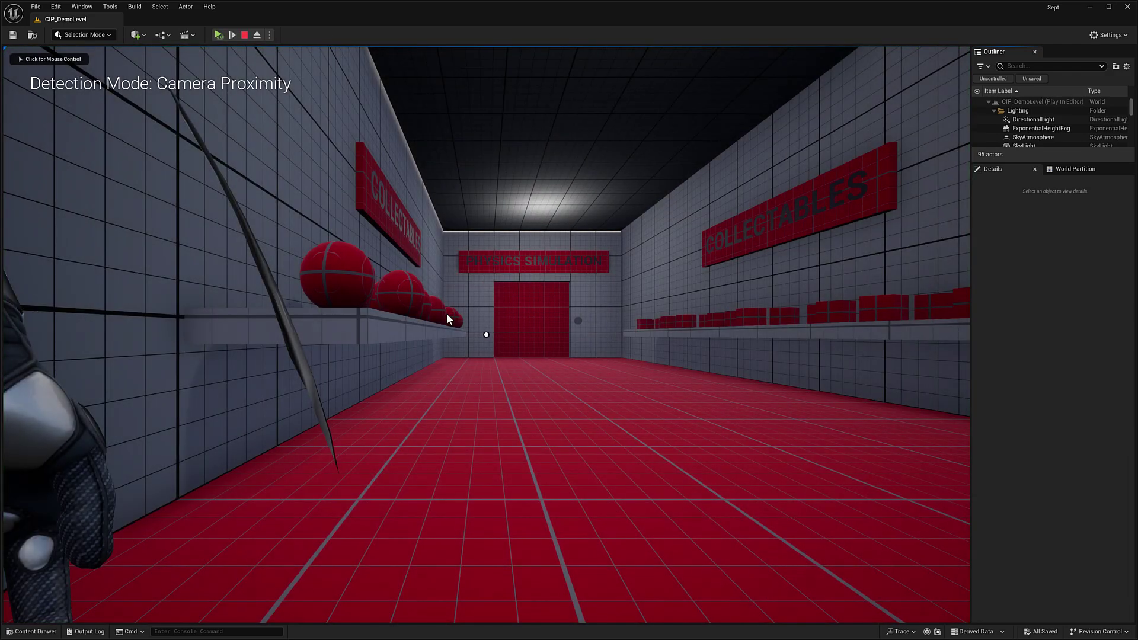
{"action": "left_click", "coordinate": [480, 447]}
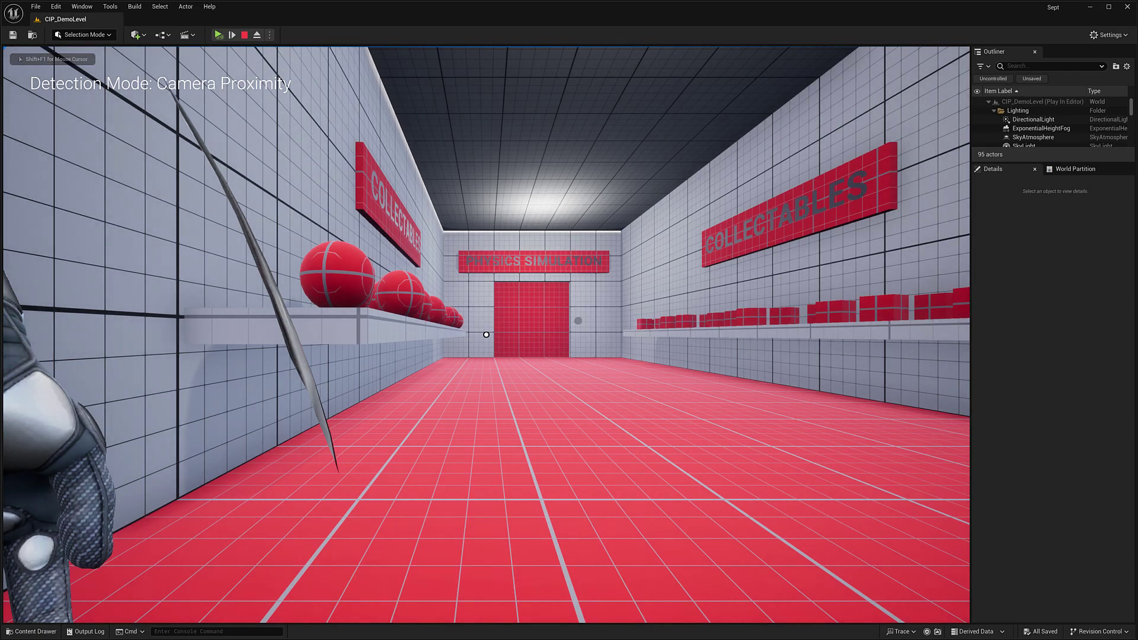
- Restart the CIP_DemoLevel play session, give the game mouse control and walk the character forward between the collectables shelves
{"action": "key", "text": "Escape"}
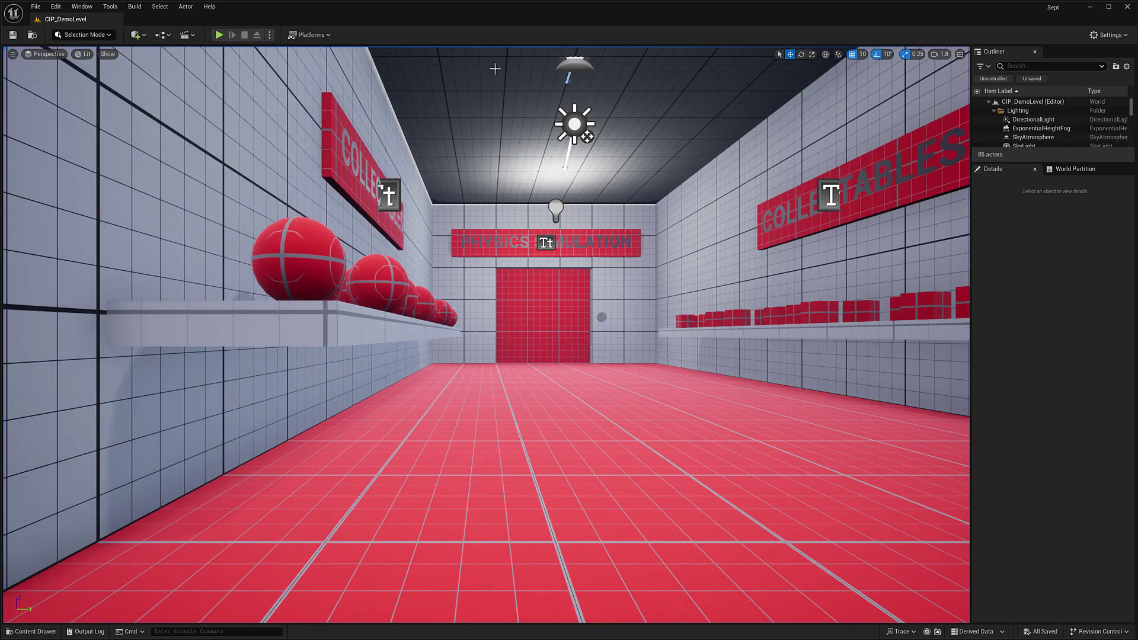
{"action": "left_click", "coordinate": [218, 36]}
{"action": "left_click", "coordinate": [571, 334]}
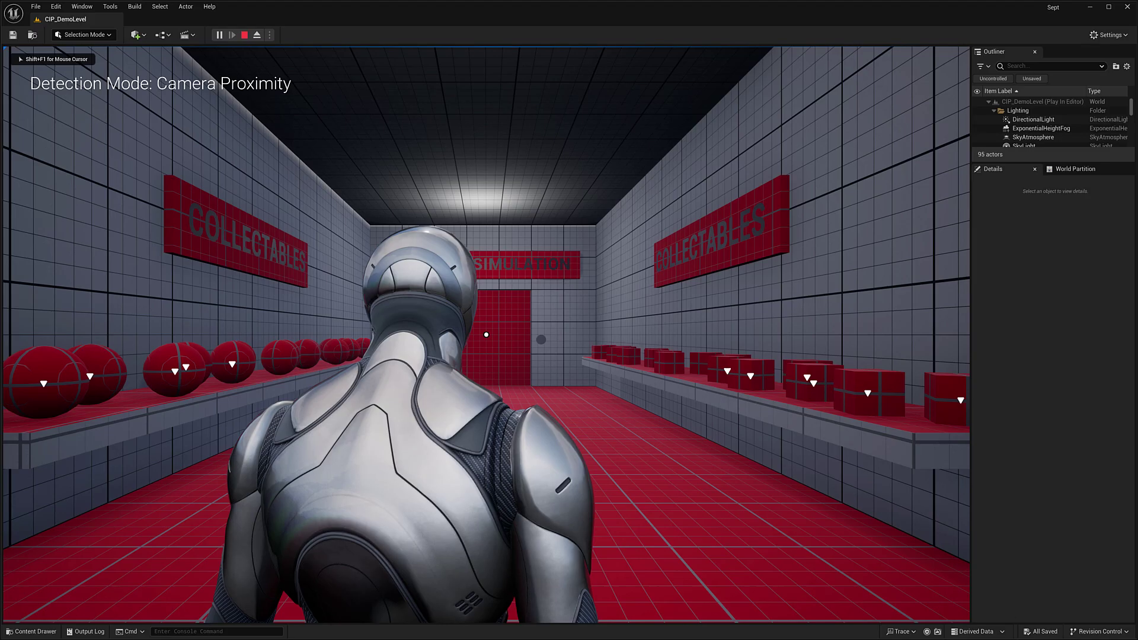
{"action": "key", "text": "w"}
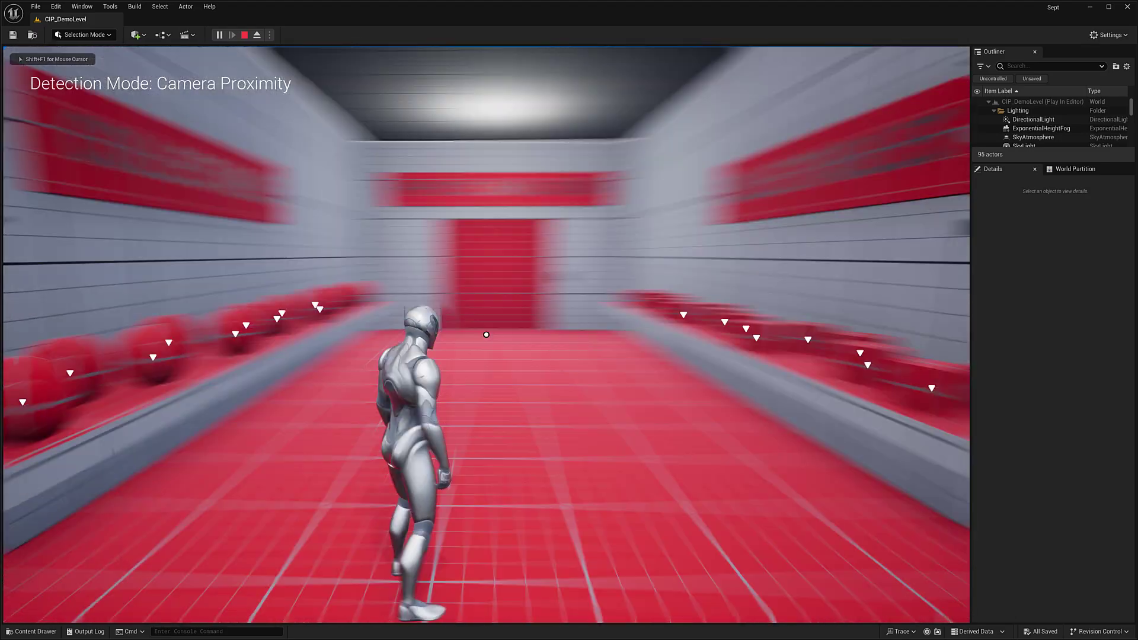
- Toggle the interaction detection mode between Camera Proximity and Character Proximity beside the collectable cubes, ending on Camera Proximity
{"action": "key", "text": "Tab"}
{"action": "key", "text": "w"}
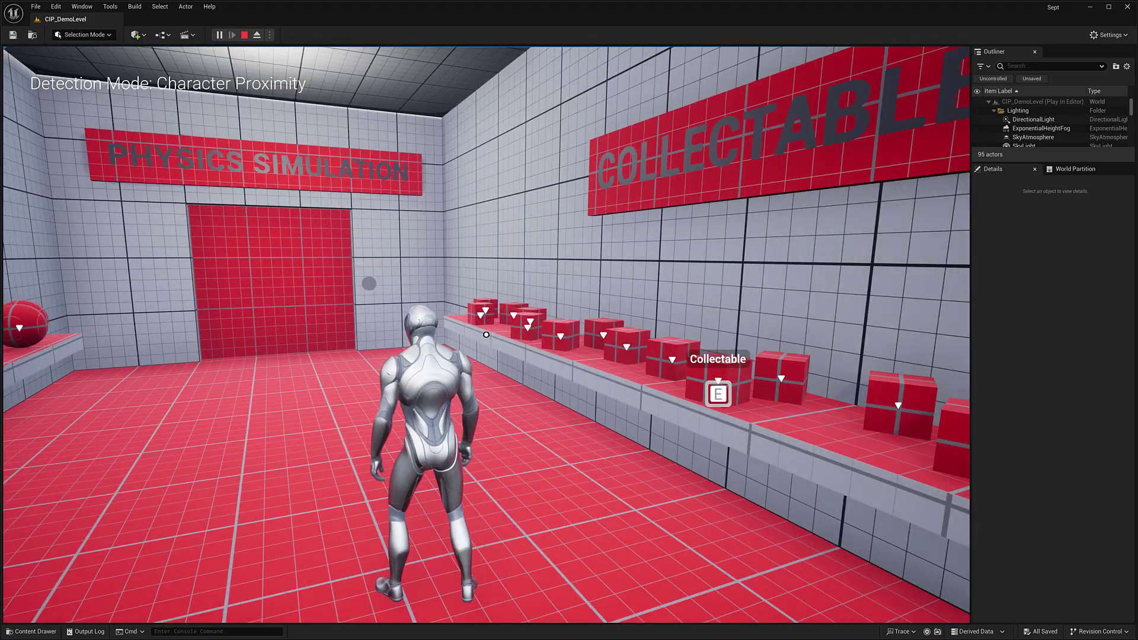
{"action": "key", "text": "Tab"}
{"action": "key", "text": "Tab"}
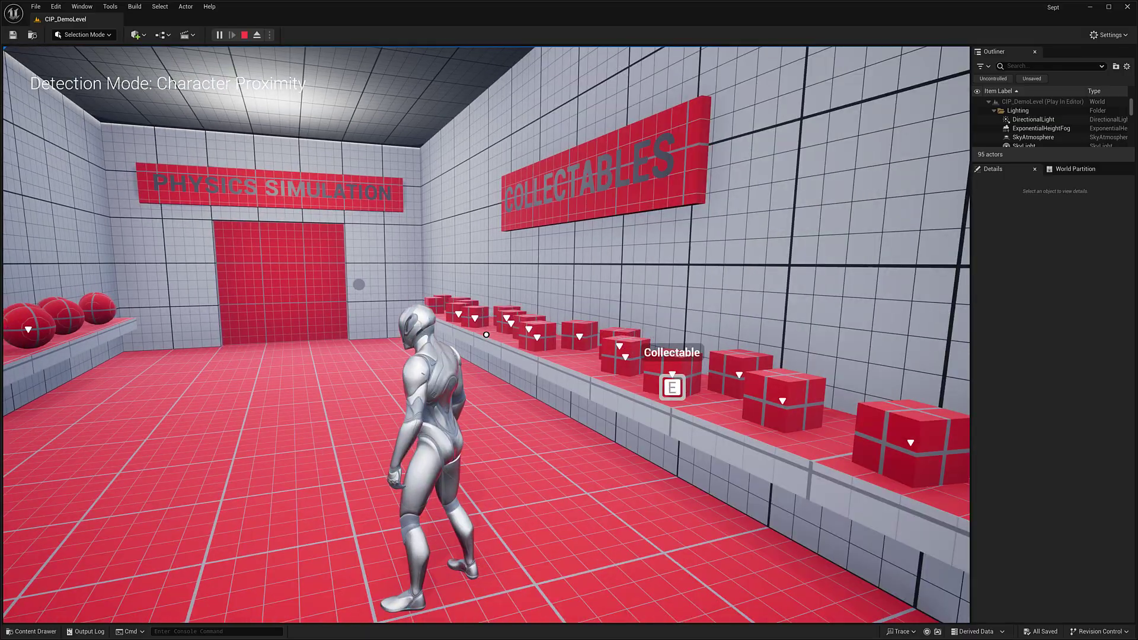
{"action": "key", "text": "Tab"}
- Walk the character along the shelf of spheres and collect several of them in Camera Proximity mode
{"action": "key", "text": "w"}
{"action": "key", "text": "e"}
{"action": "key", "text": "e"}
{"action": "key", "text": "e"}
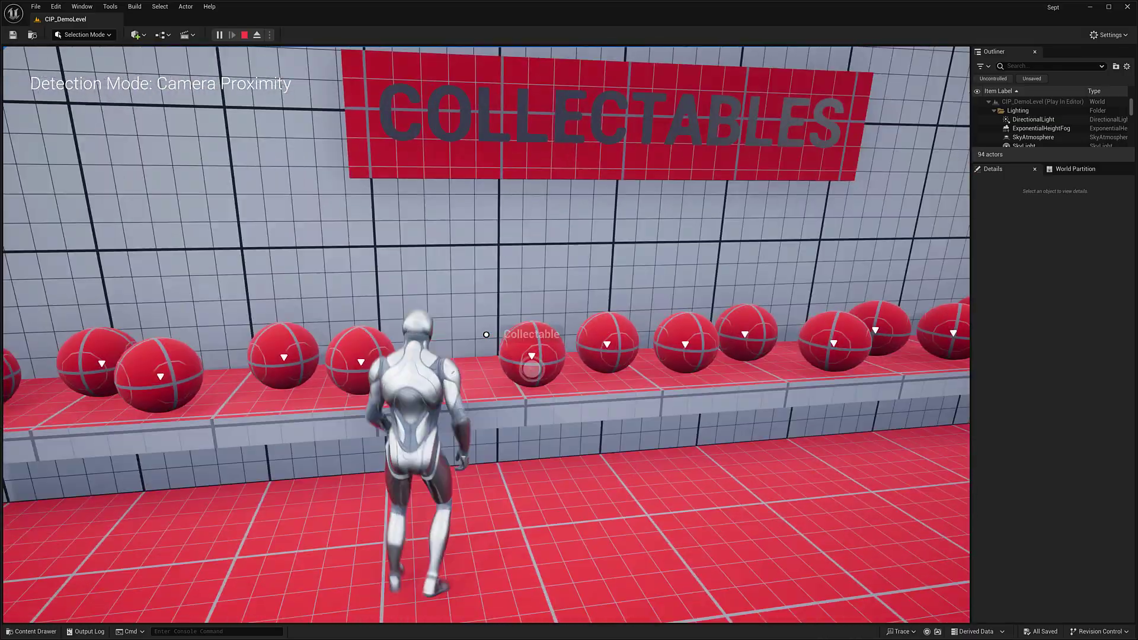
{"action": "key", "text": "d"}
{"action": "key", "text": "e"}
{"action": "key", "text": "e"}
{"action": "key", "text": "e"}
{"action": "key", "text": "w"}
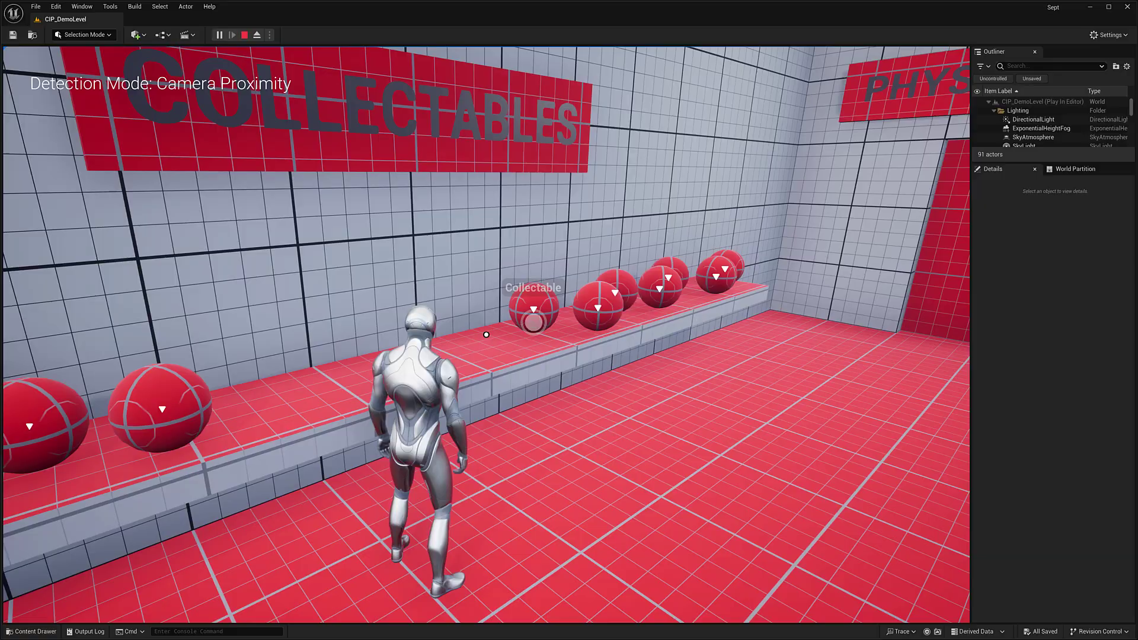
{"action": "key", "text": "w"}
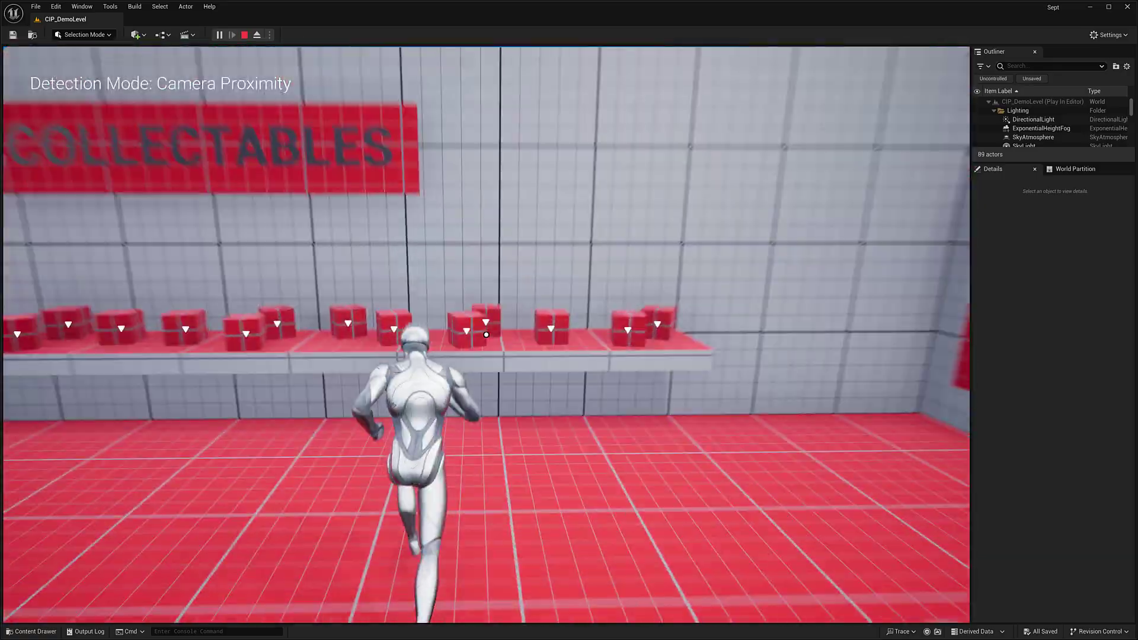
- Collect several cubes from the opposite collectables shelf while moving the character along it
{"action": "key", "text": "e"}
{"action": "key", "text": "e"}
{"action": "key", "text": "e"}
{"action": "key", "text": "w"}
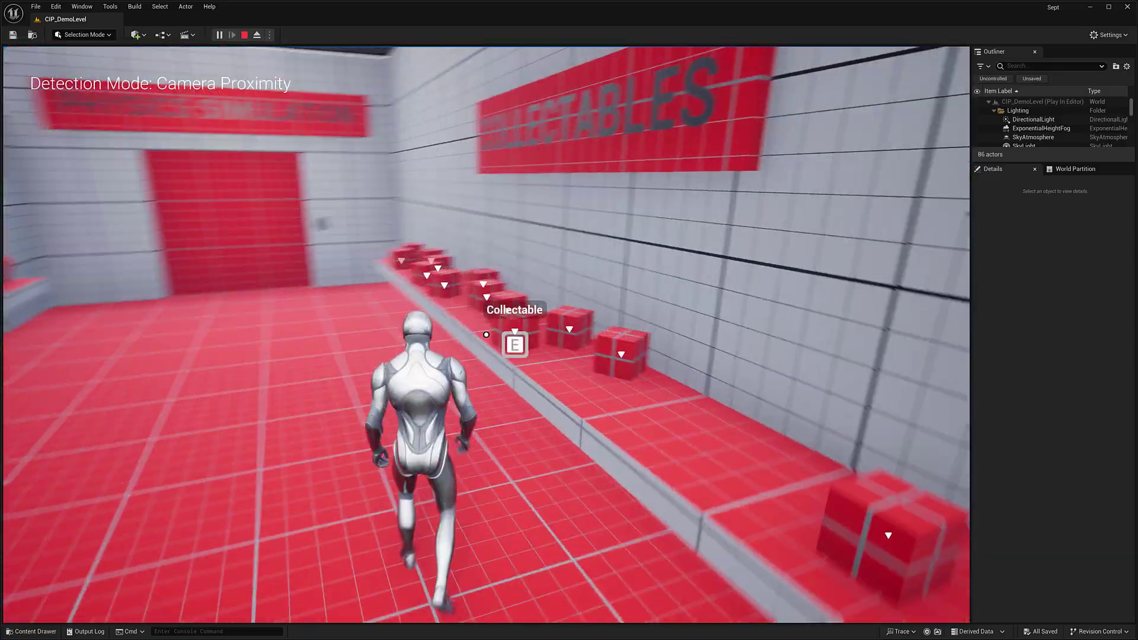
{"action": "key", "text": "e"}
{"action": "key", "text": "e"}
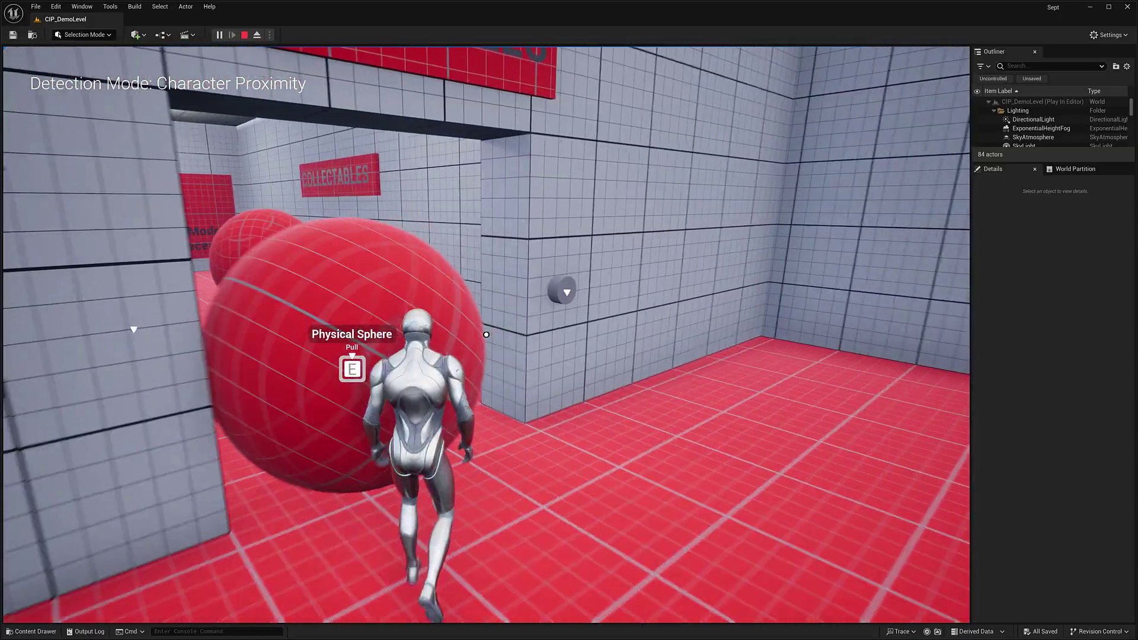
- Close the door to the collectables room with its wall button, and set detection to Camera Proximity before ending the play session
{"action": "key", "text": "d"}
{"action": "key", "text": "w"}
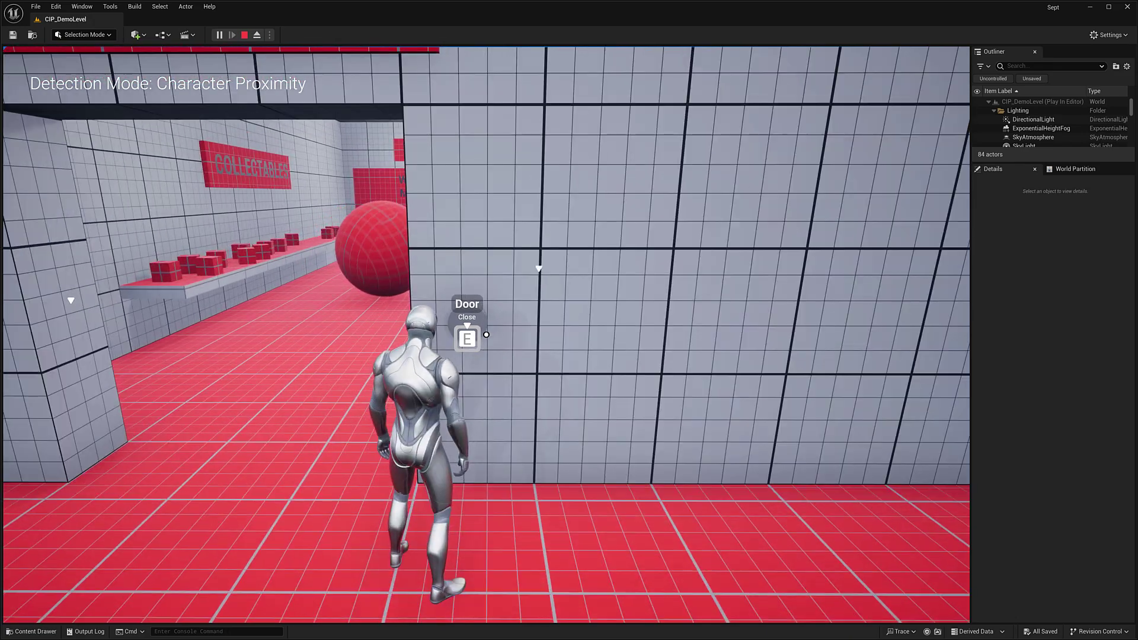
{"action": "key", "text": "e"}
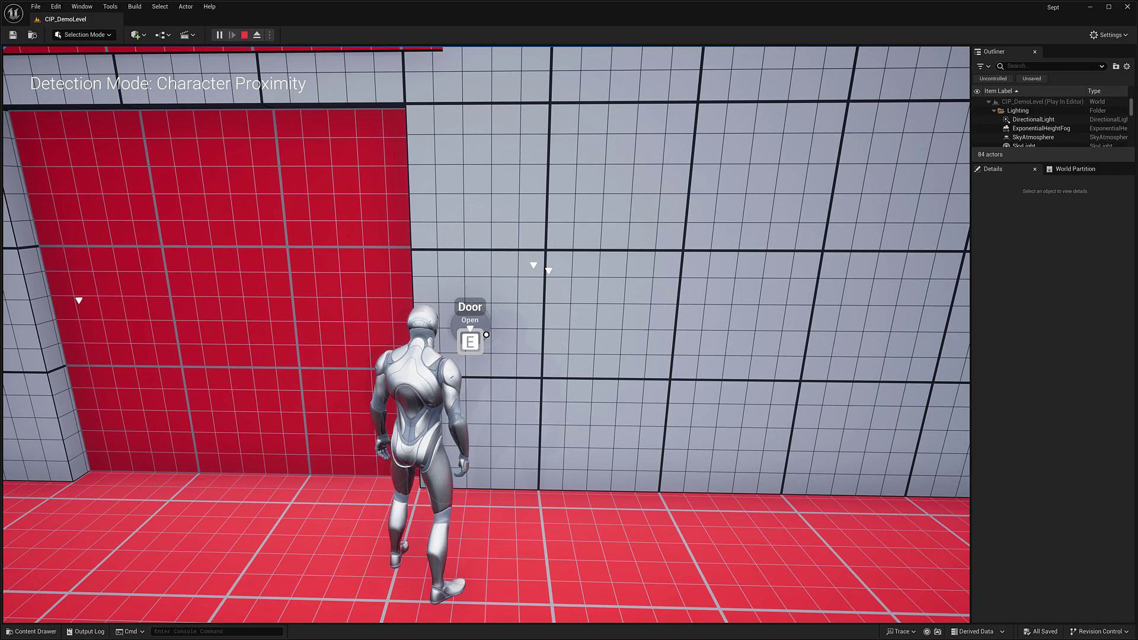
{"action": "key", "text": "Tab"}
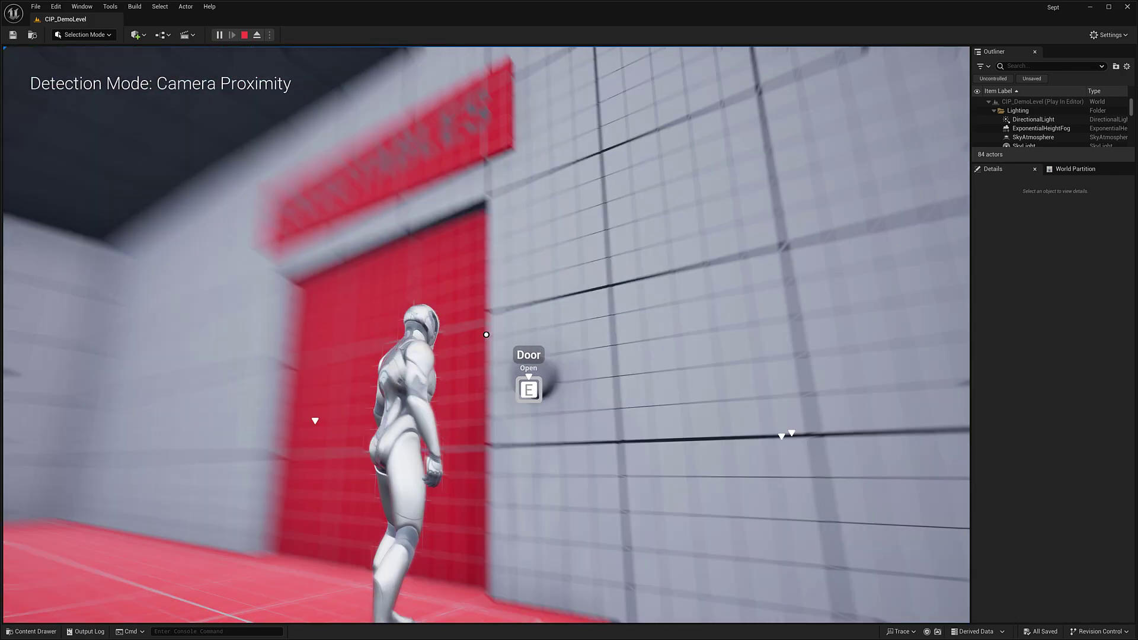
{"action": "key", "text": "Escape"}
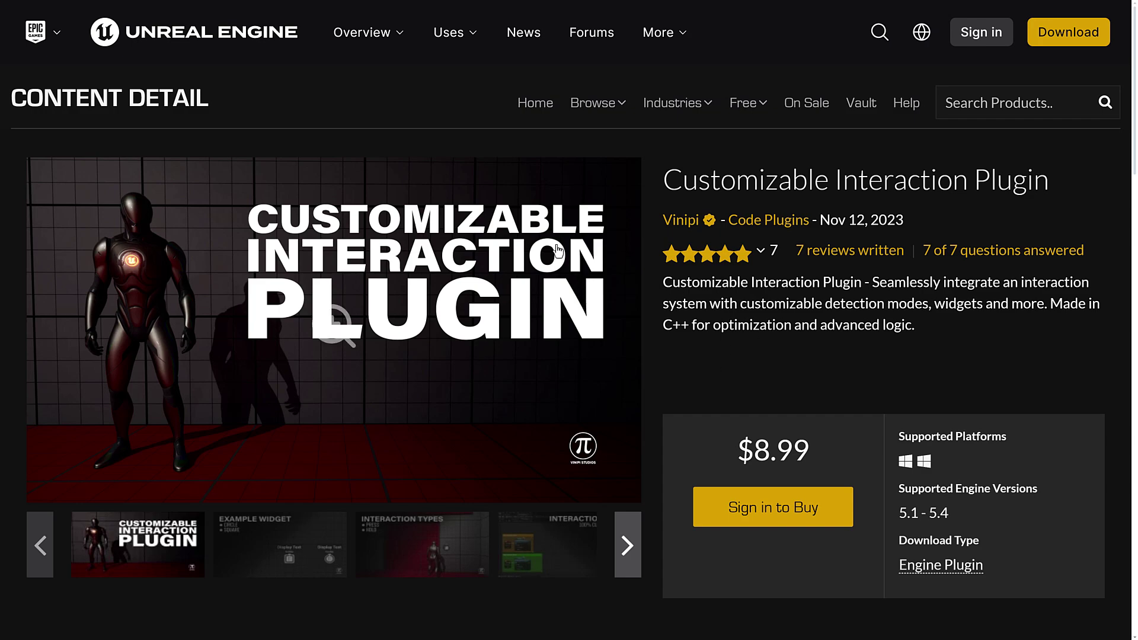
- Open the Free For The Month products on the Unreal Engine Marketplace and bring up the rating breakdown of the UnderCity + WonderLand pack
{"action": "mouse_move", "coordinate": [769, 117]}
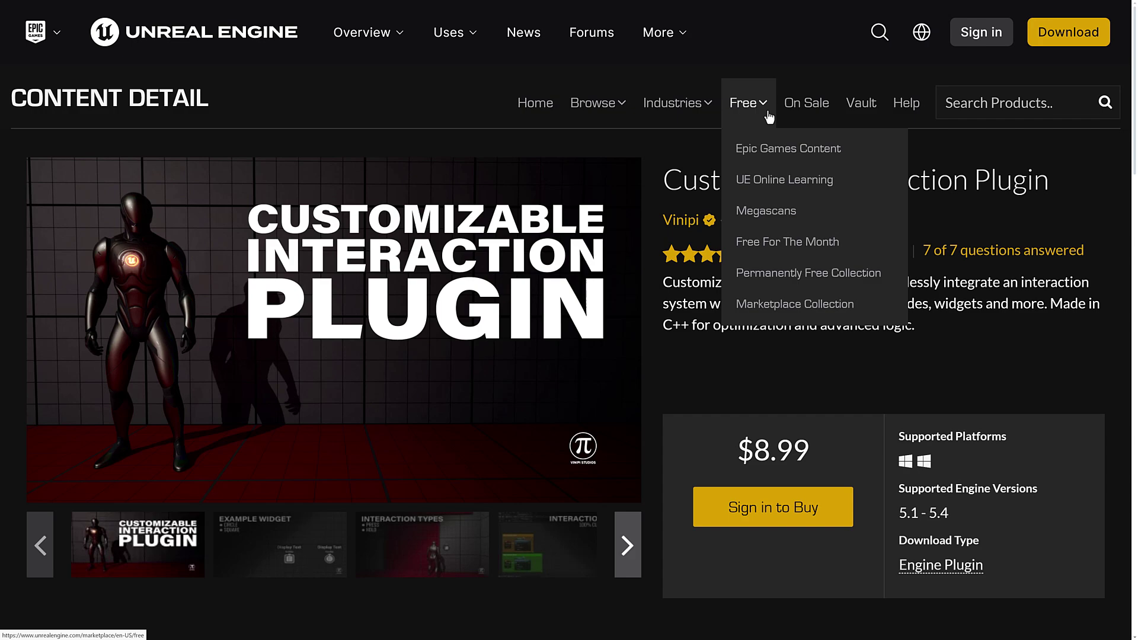
{"action": "left_click", "coordinate": [781, 240]}
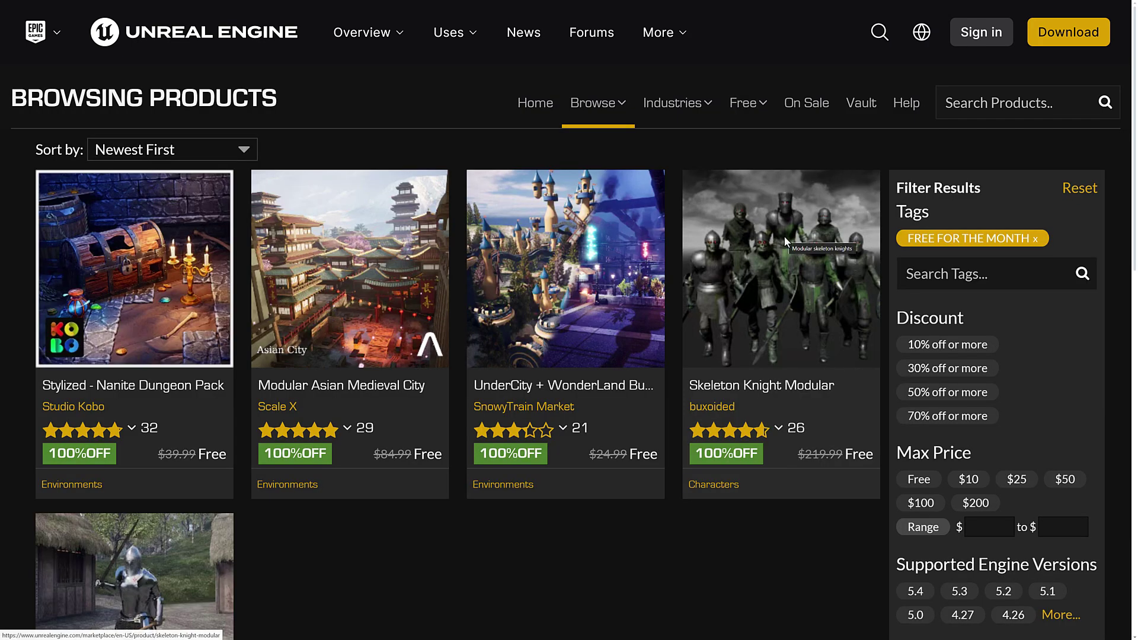
{"action": "scroll", "coordinate": [784, 236], "scroll_direction": "down", "scroll_amount": 3}
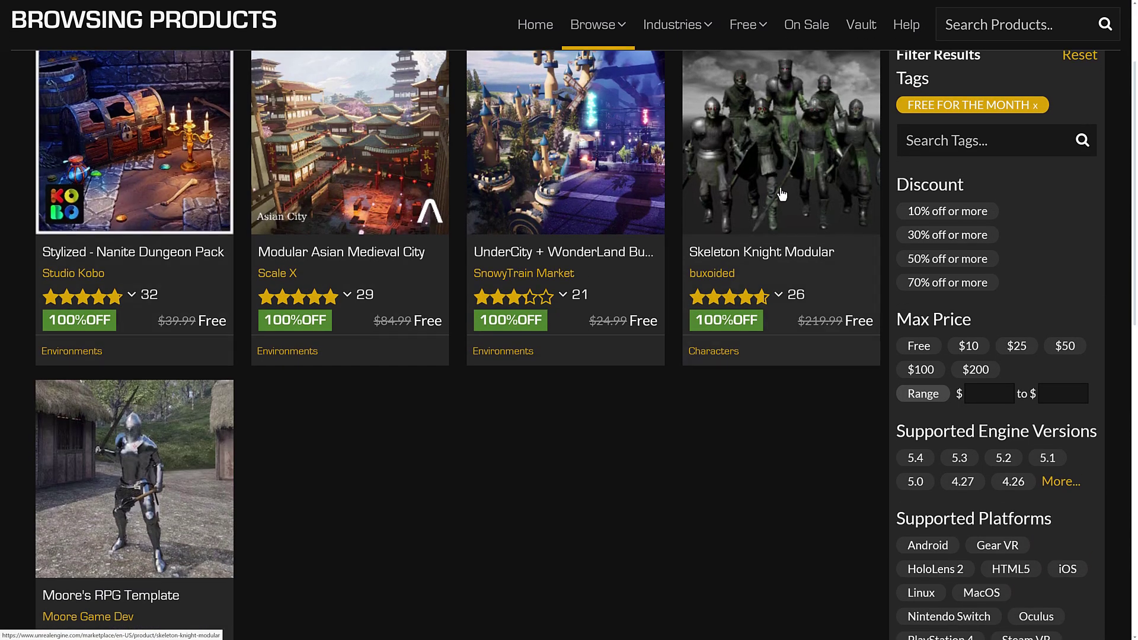
{"action": "mouse_move", "coordinate": [562, 295]}
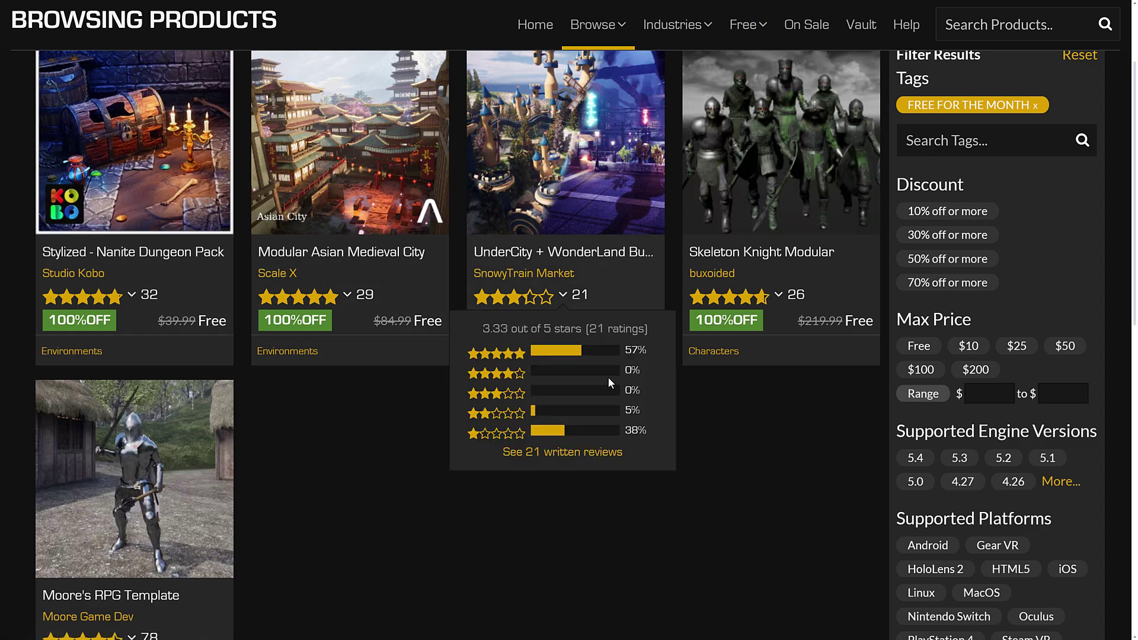